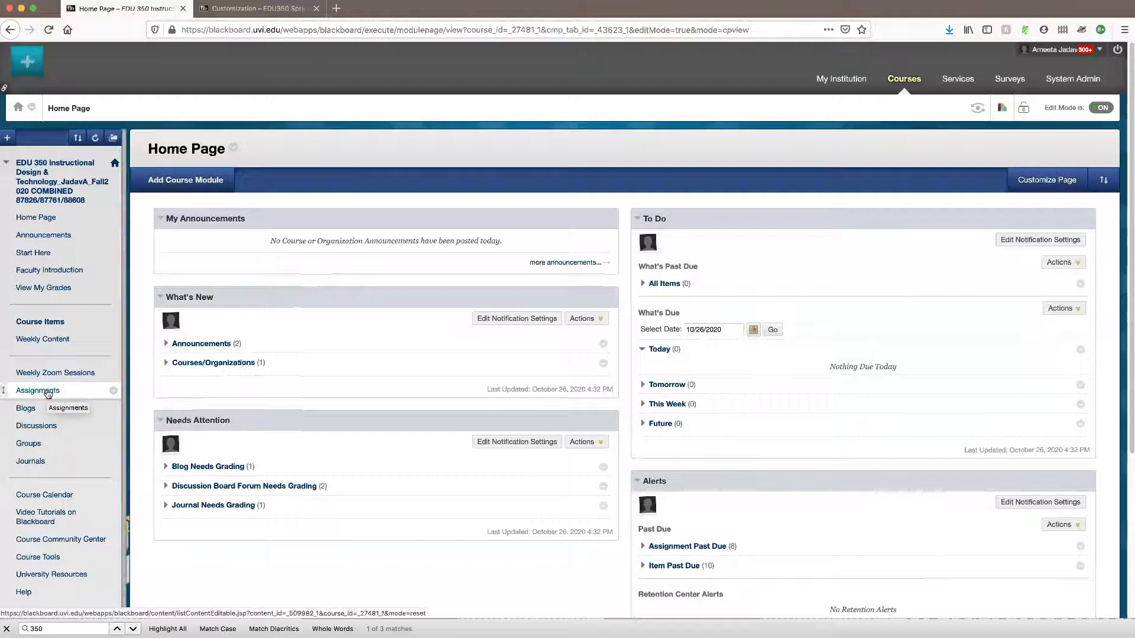
Open the Fall 2020 course's Properties from its customization settings and examine the availability and course duration dates
{"action": "left_click", "coordinate": [47, 392]}
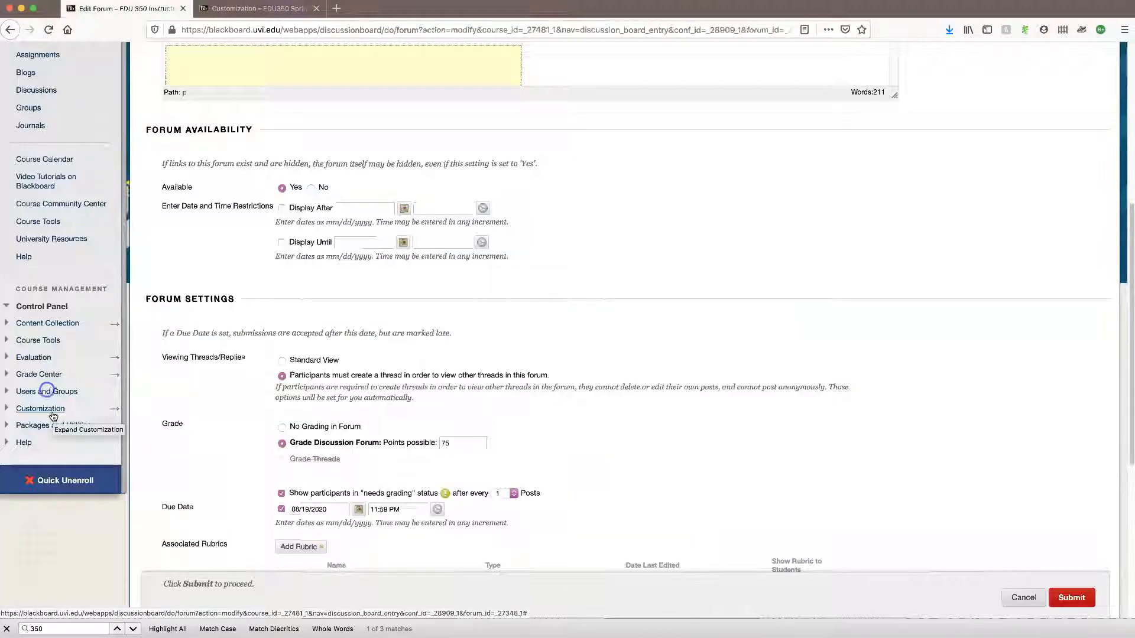
{"action": "left_click", "coordinate": [47, 408]}
{"action": "left_click", "coordinate": [37, 449]}
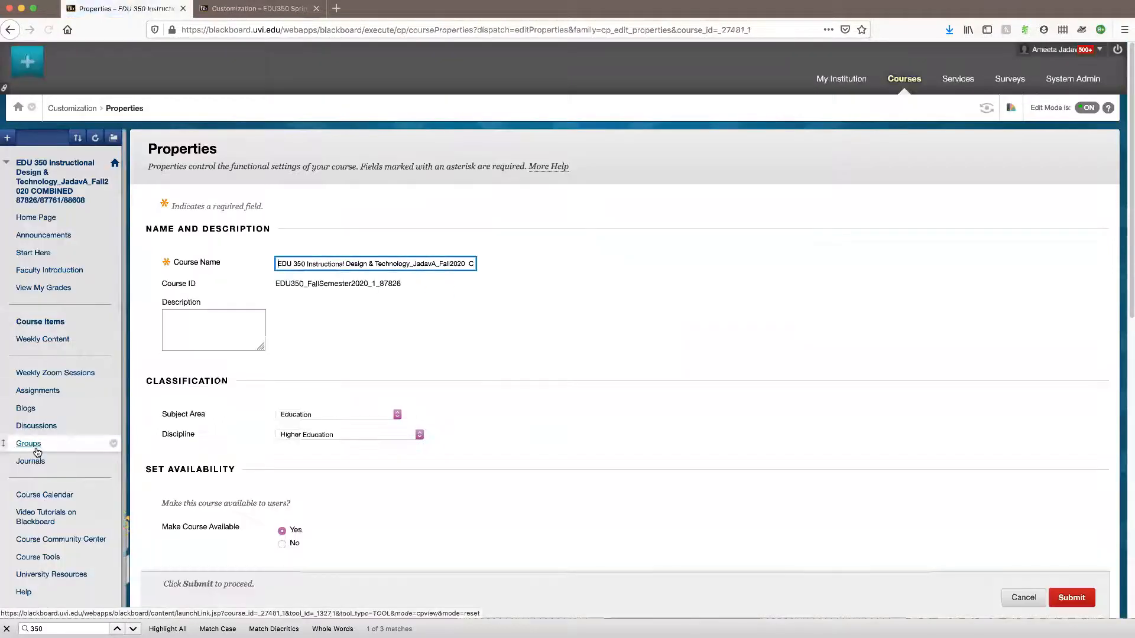
{"action": "scroll", "coordinate": [36, 452], "scroll_direction": "down", "scroll_amount": 5}
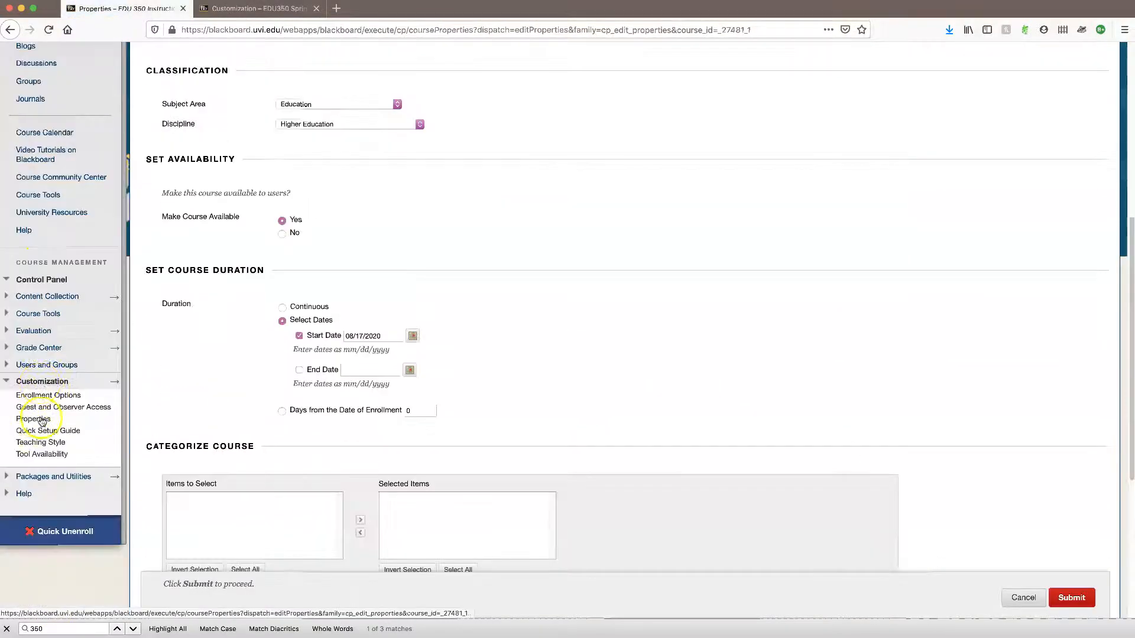
{"action": "scroll", "coordinate": [383, 343], "scroll_direction": "up", "scroll_amount": 3}
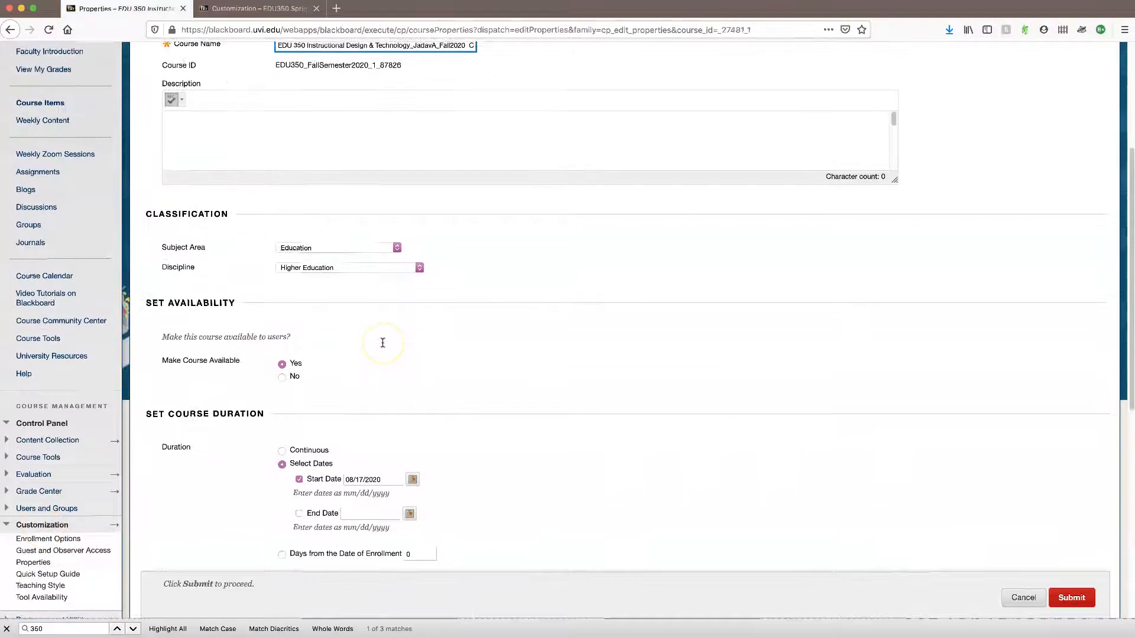
{"action": "scroll", "coordinate": [383, 343], "scroll_direction": "down", "scroll_amount": 1}
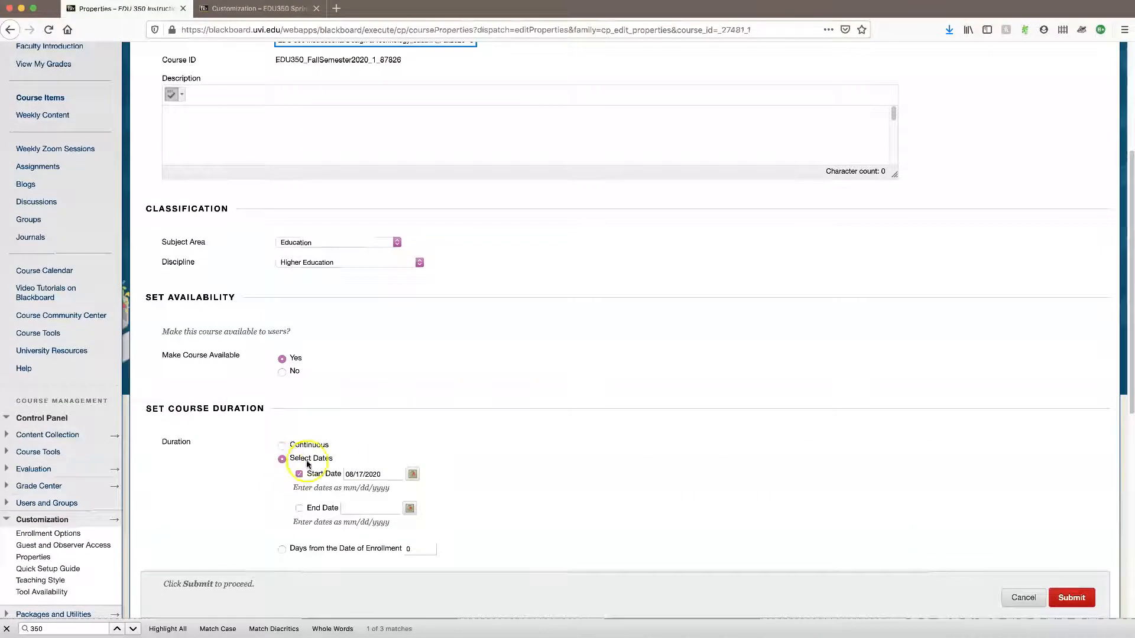
{"action": "left_click", "coordinate": [371, 474]}
{"action": "scroll", "coordinate": [24, 508], "scroll_direction": "down", "scroll_amount": 2}
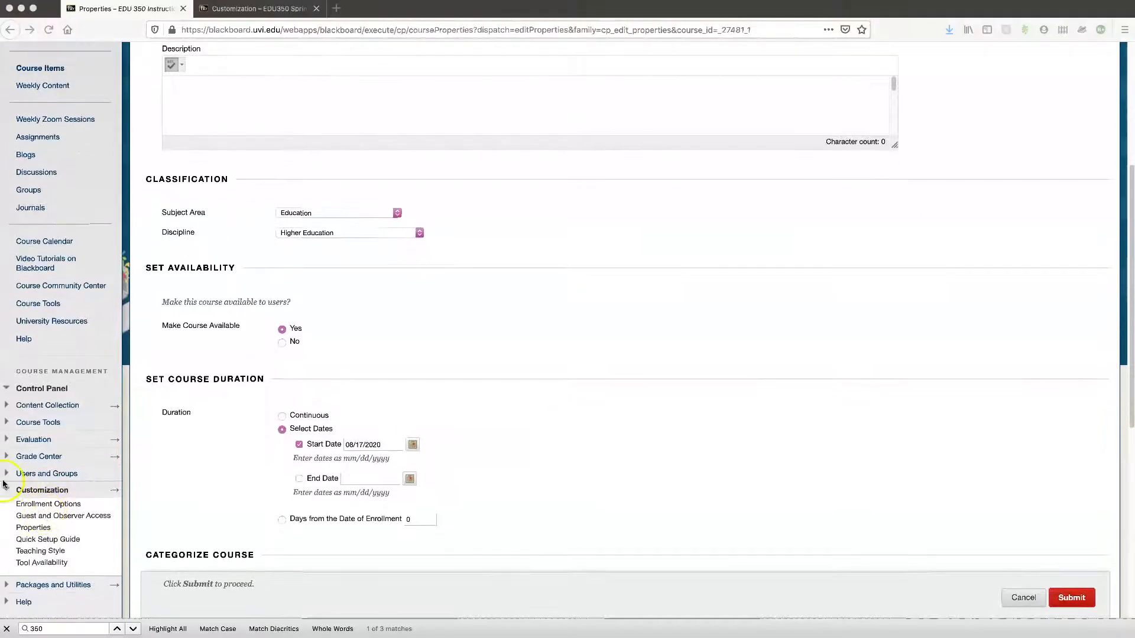
Run Date Management with the List All Dates For Review option and open the review list
{"action": "left_click", "coordinate": [7, 490]}
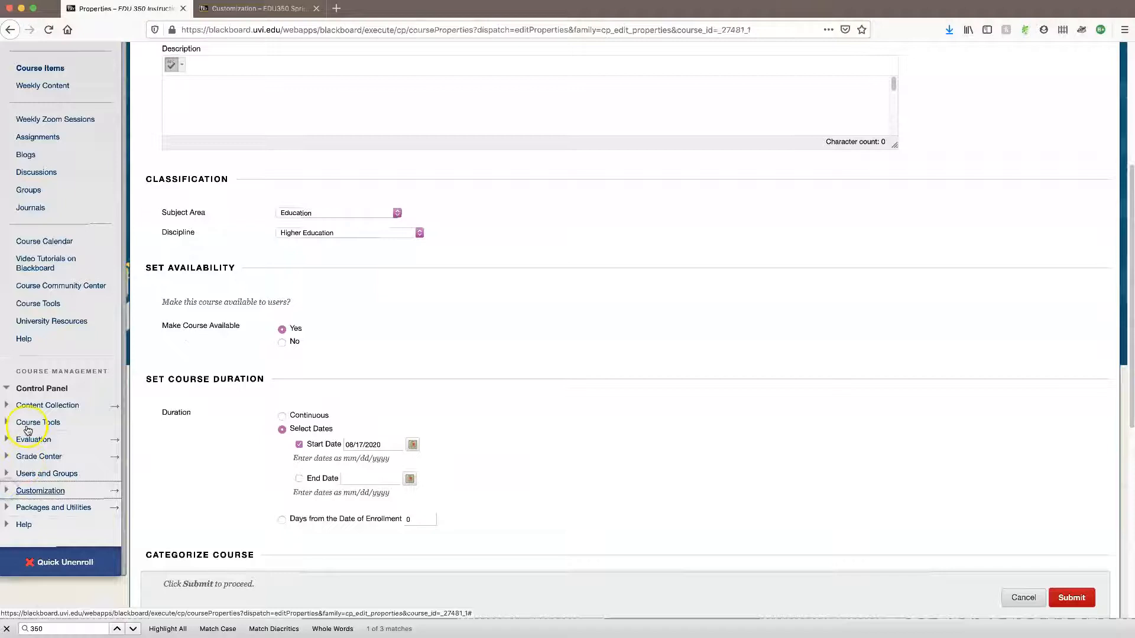
{"action": "left_click", "coordinate": [27, 428]}
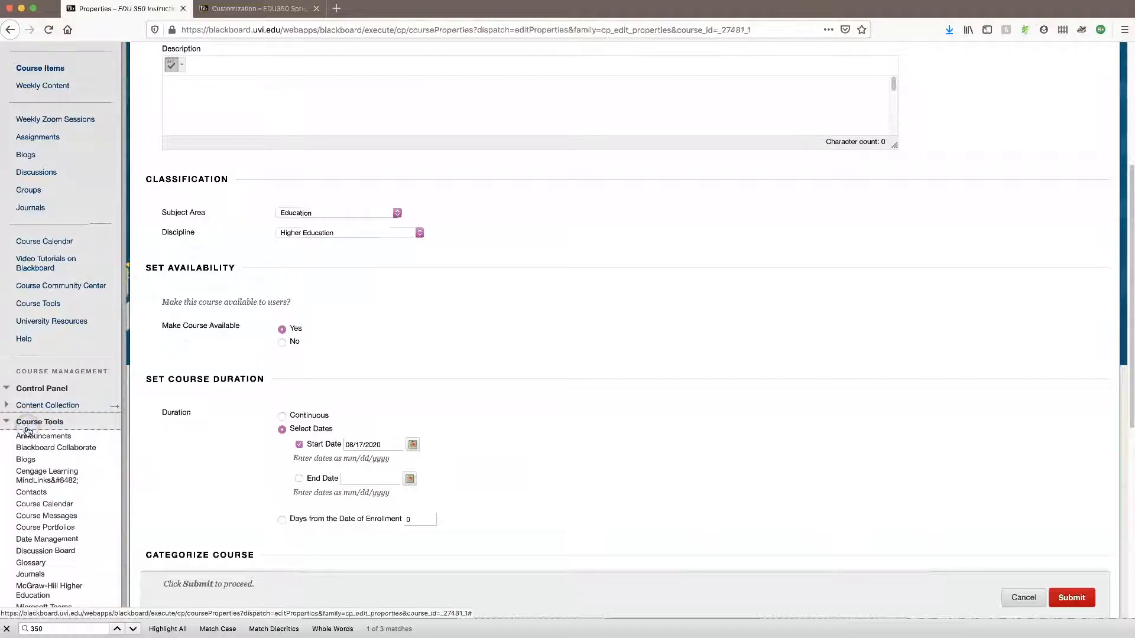
{"action": "left_click", "coordinate": [33, 540]}
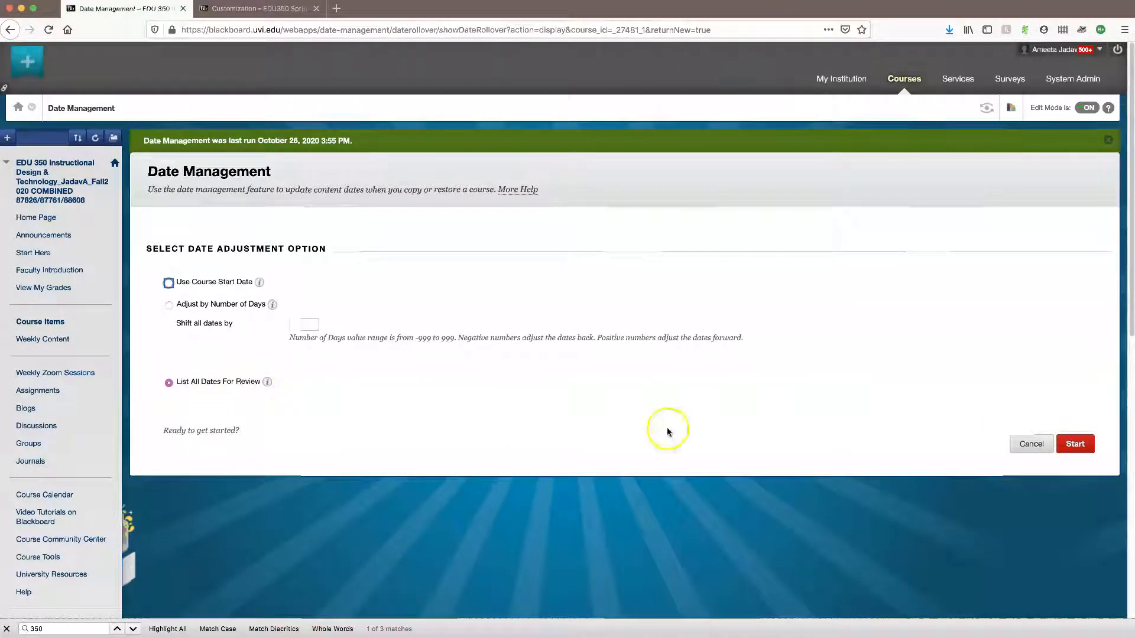
{"action": "left_click", "coordinate": [1080, 445]}
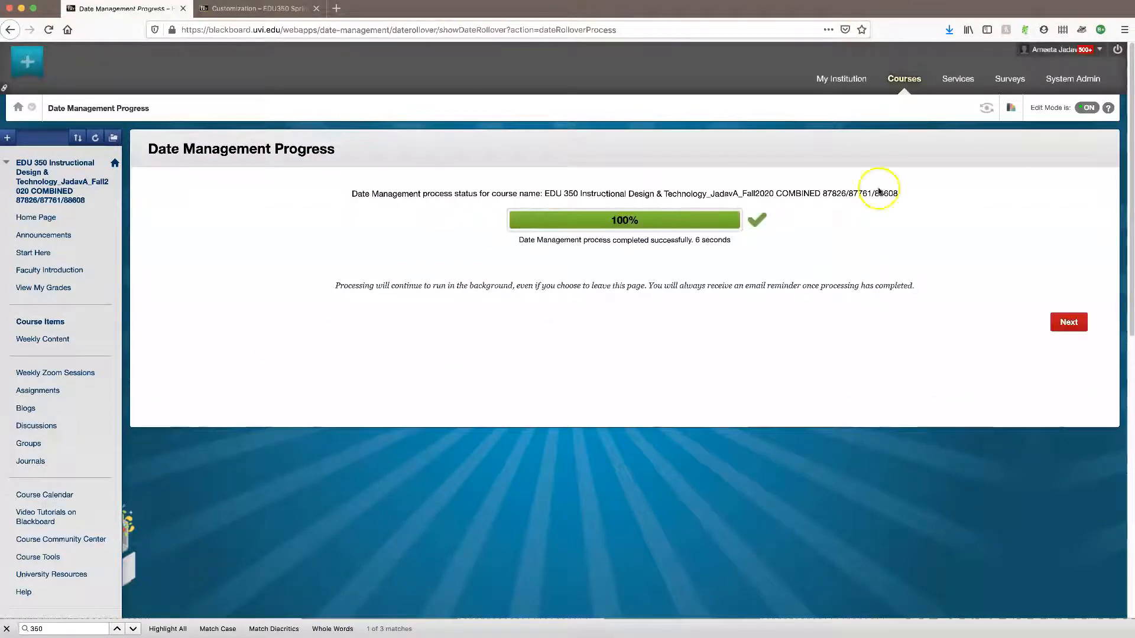
{"action": "left_click", "coordinate": [1068, 322]}
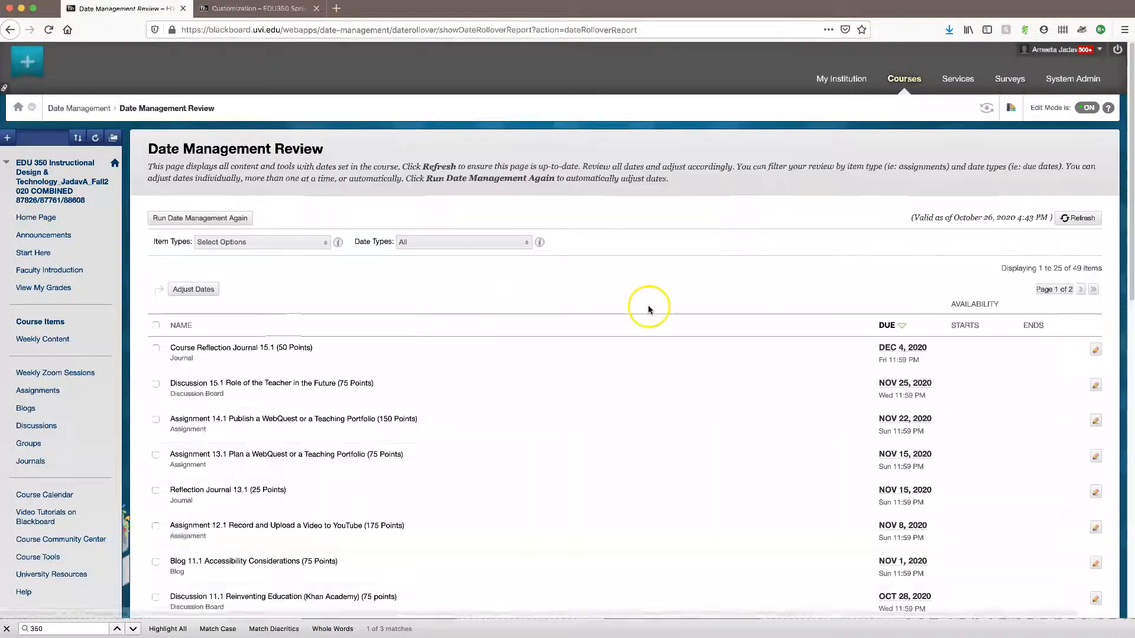
Review the items' due dates, then open the Course Reflection Journal 15.1 due date for editing and view its calendar
{"action": "scroll", "coordinate": [648, 305], "scroll_direction": "down", "scroll_amount": 2}
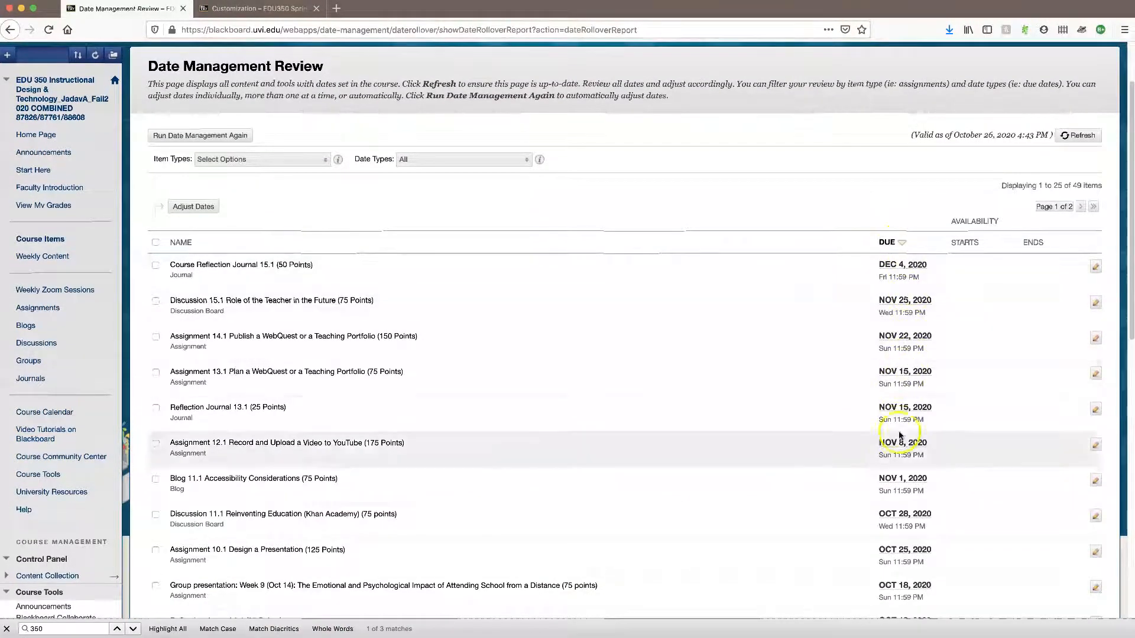
{"action": "scroll", "coordinate": [272, 482], "scroll_direction": "down", "scroll_amount": 1}
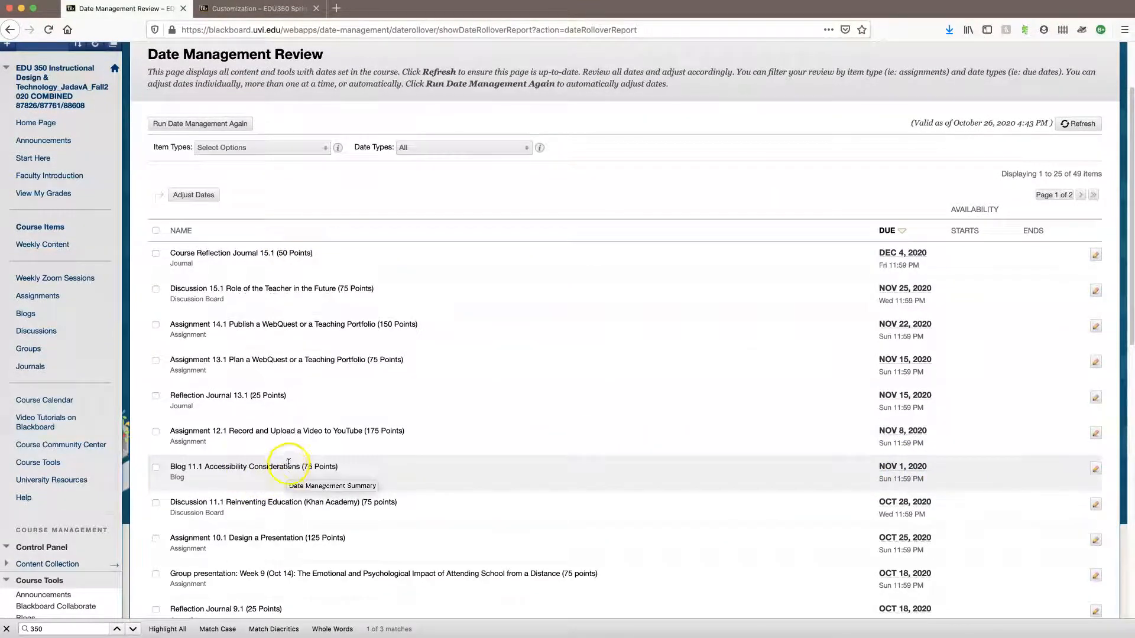
{"action": "scroll", "coordinate": [891, 406], "scroll_direction": "down", "scroll_amount": 5}
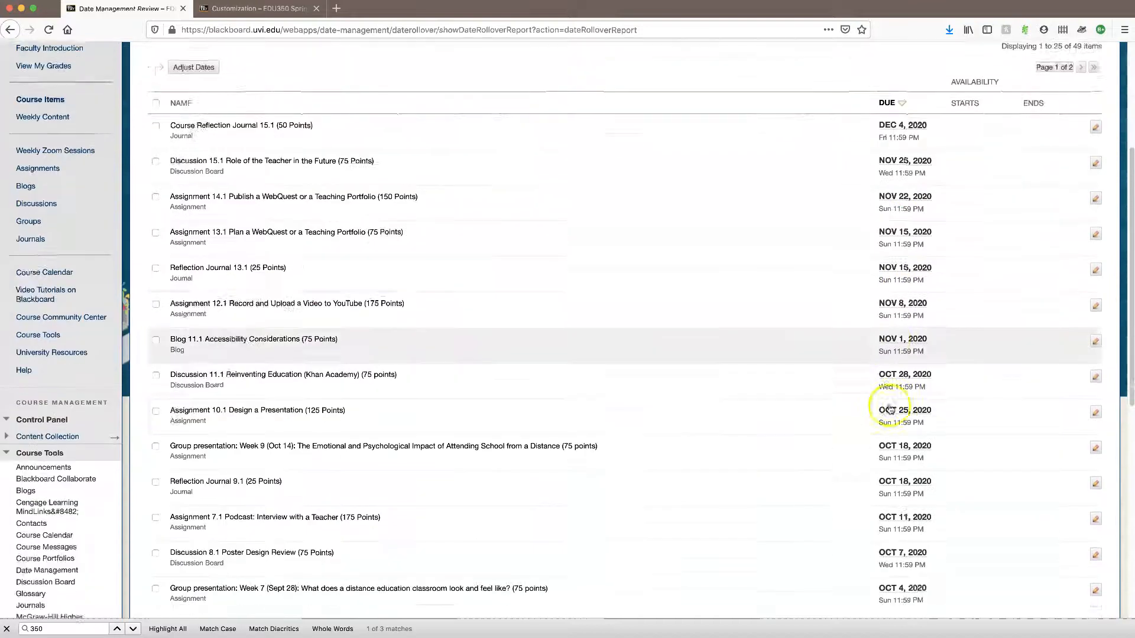
{"action": "scroll", "coordinate": [897, 519], "scroll_direction": "up", "scroll_amount": 7}
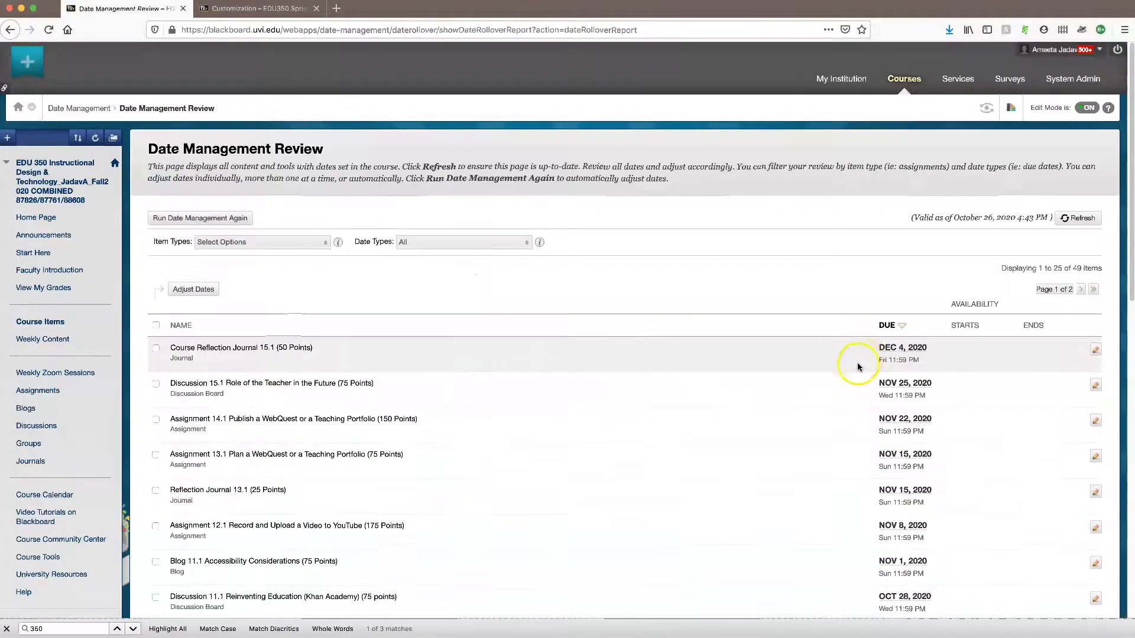
{"action": "left_click", "coordinate": [1097, 351]}
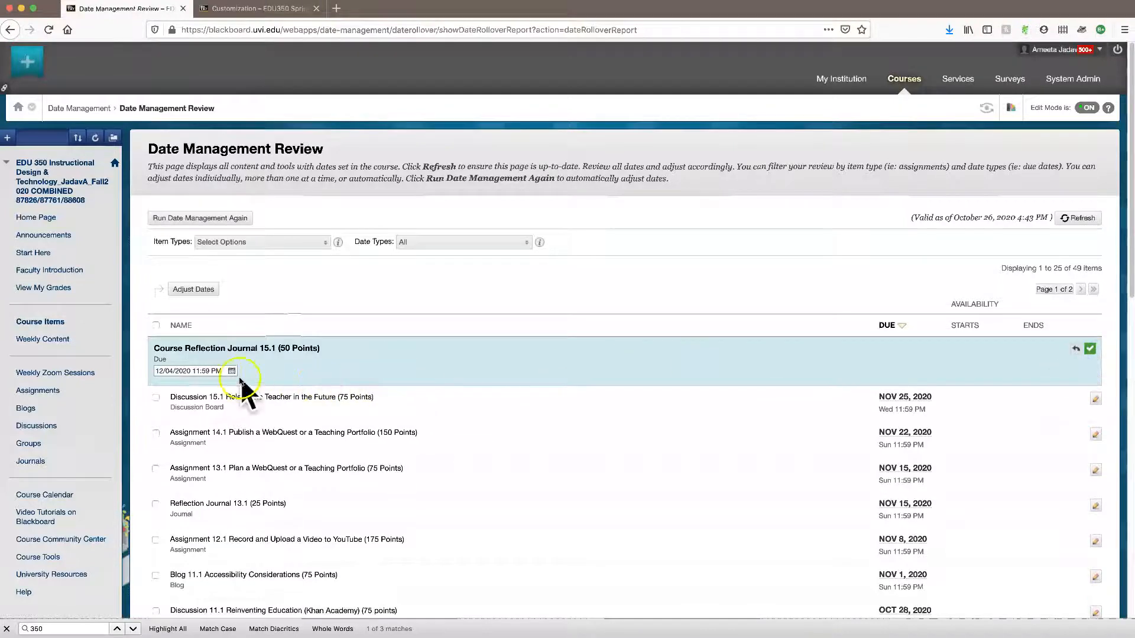
{"action": "left_click", "coordinate": [231, 371]}
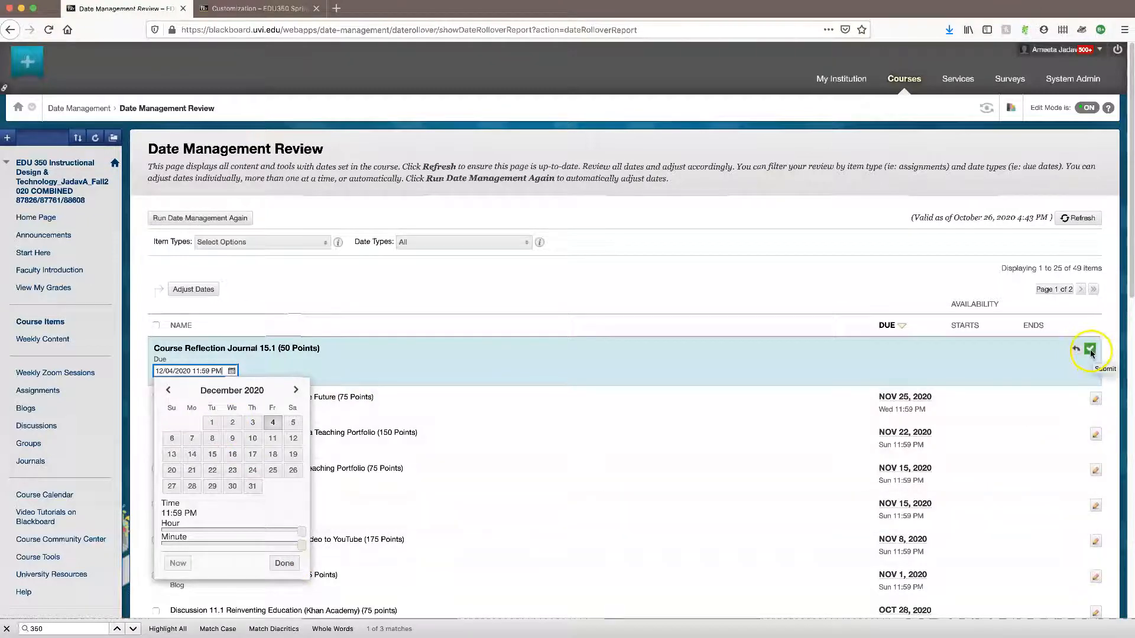
{"action": "left_click", "coordinate": [558, 303]}
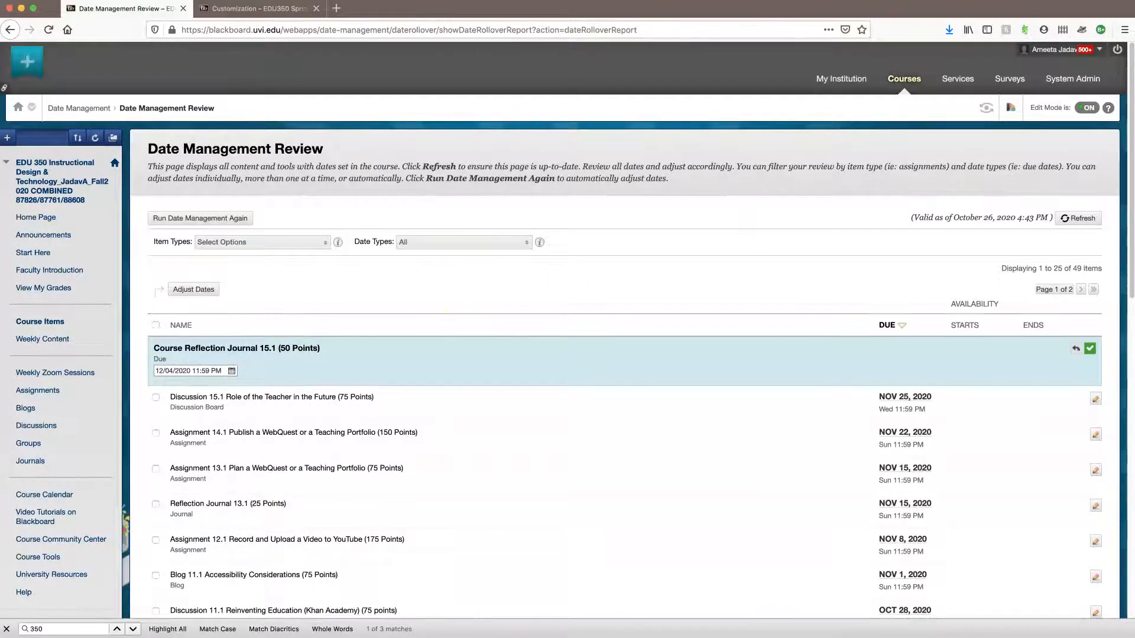
Switch to the EDU350 Spring 2021 Master course, open its Properties and highlight the Course ID
{"action": "left_click", "coordinate": [253, 15]}
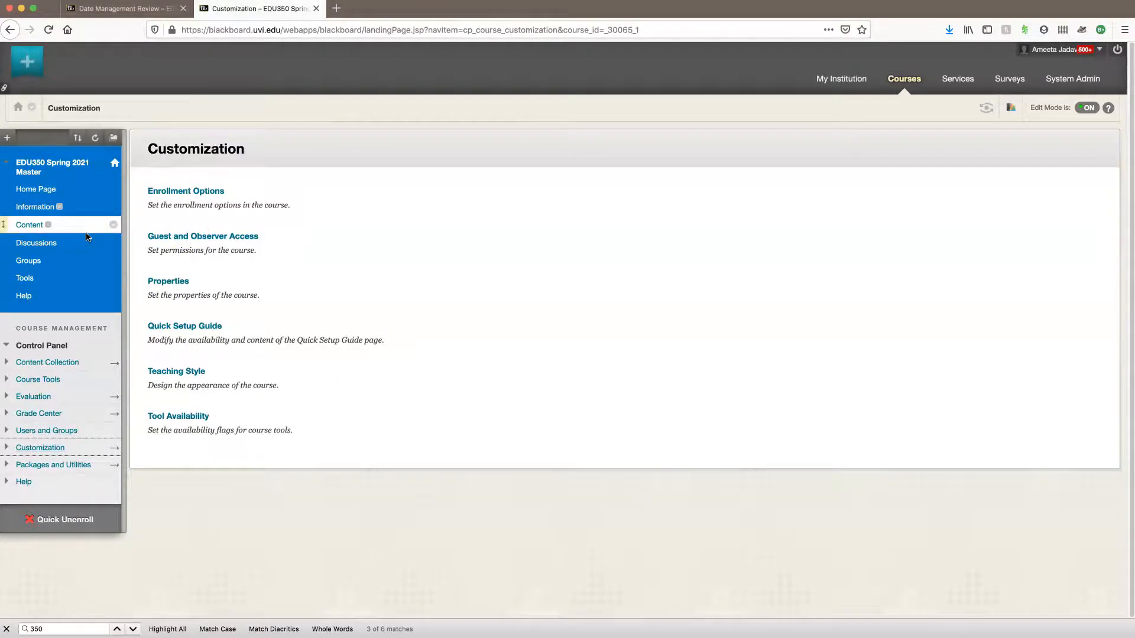
{"action": "left_click", "coordinate": [43, 447]}
{"action": "left_click", "coordinate": [32, 485]}
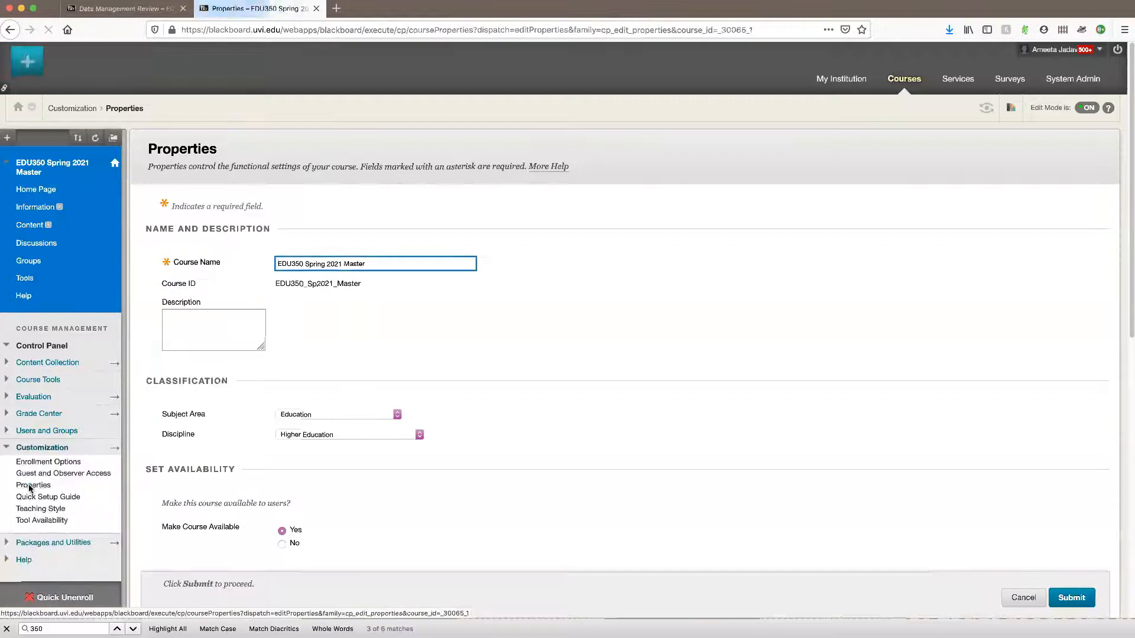
{"action": "left_click", "coordinate": [33, 489]}
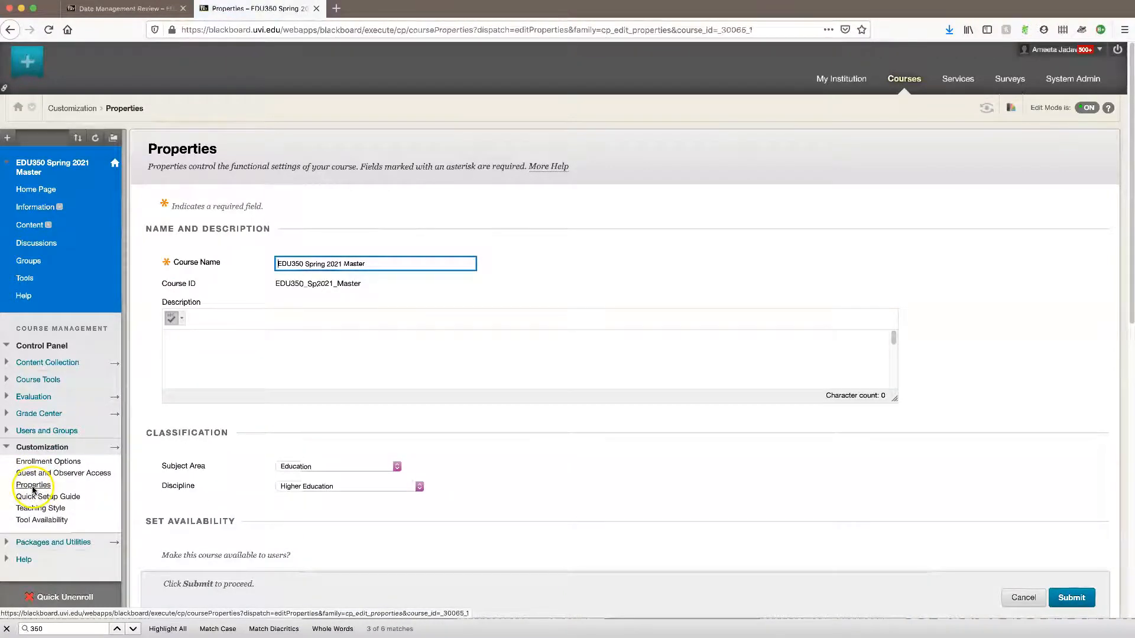
{"action": "left_click_drag", "start_coordinate": [382, 289], "coordinate": [265, 286]}
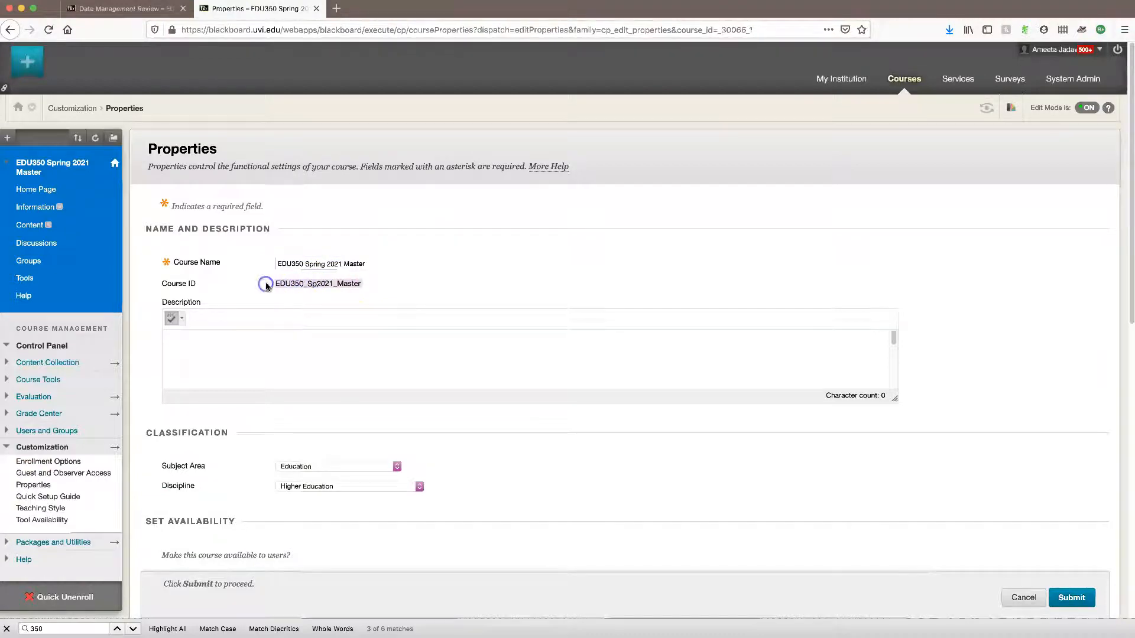
Return to the Fall 2020 course, open Course Copy and set the copy type to Copy Course Materials into an Existing Course
{"action": "left_click", "coordinate": [111, 13]}
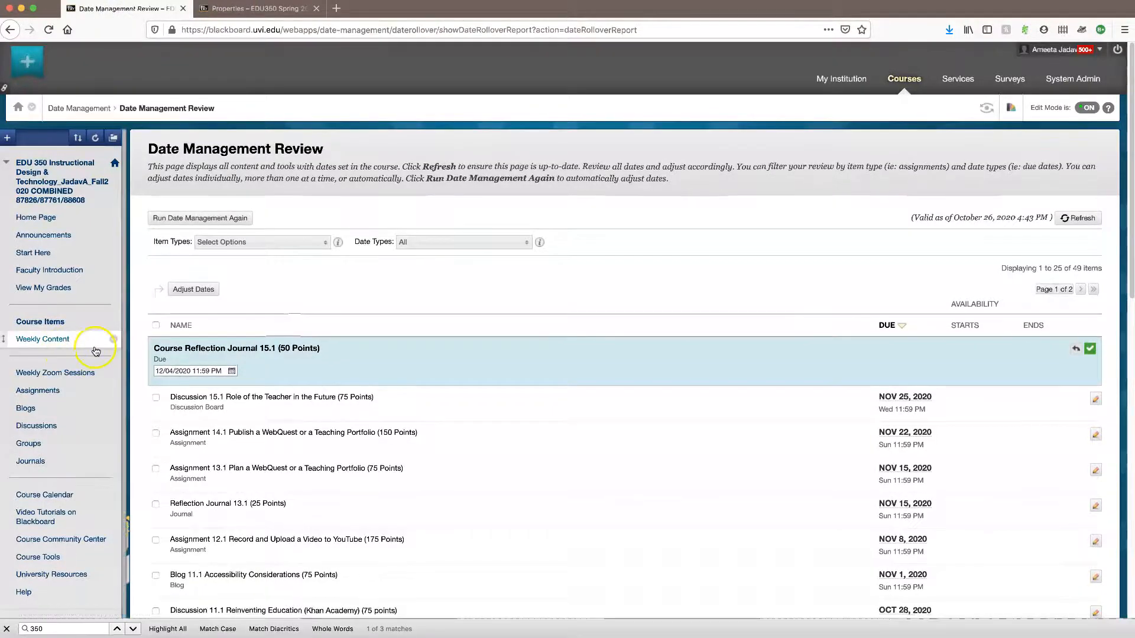
{"action": "scroll", "coordinate": [93, 352], "scroll_direction": "down", "scroll_amount": 10}
{"action": "scroll", "coordinate": [93, 352], "scroll_direction": "down", "scroll_amount": 3}
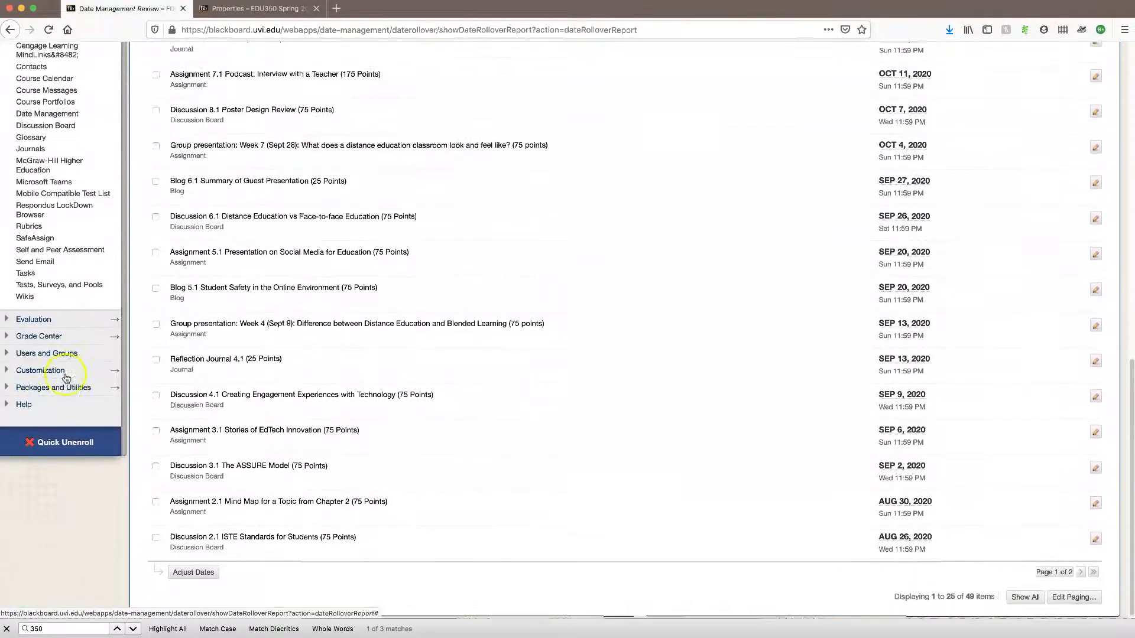
{"action": "left_click", "coordinate": [40, 385]}
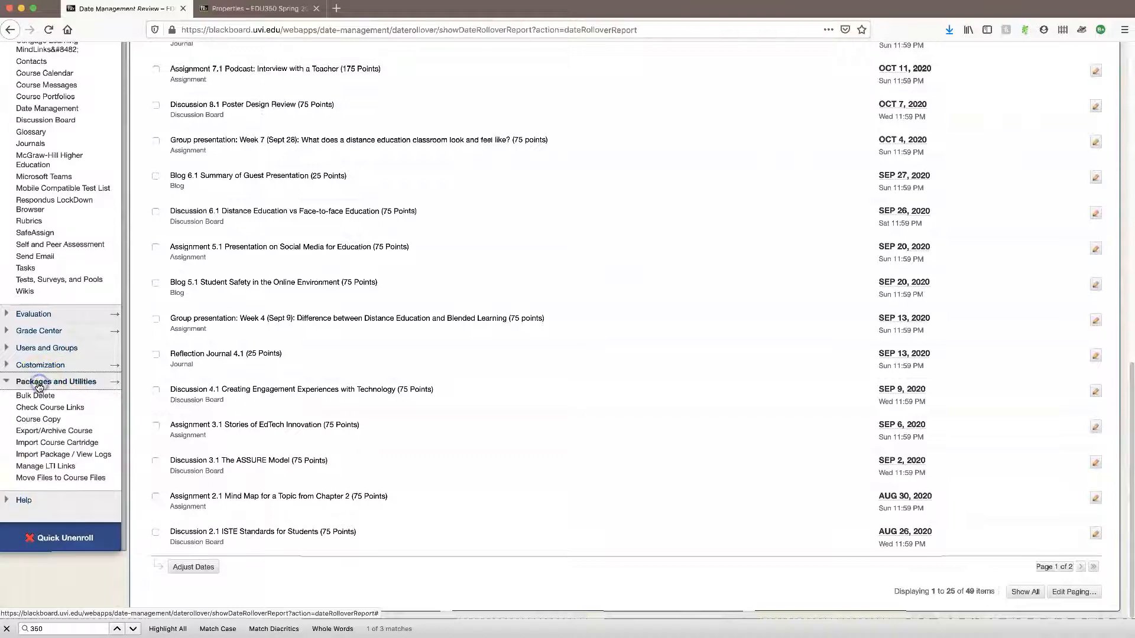
{"action": "left_click", "coordinate": [29, 419]}
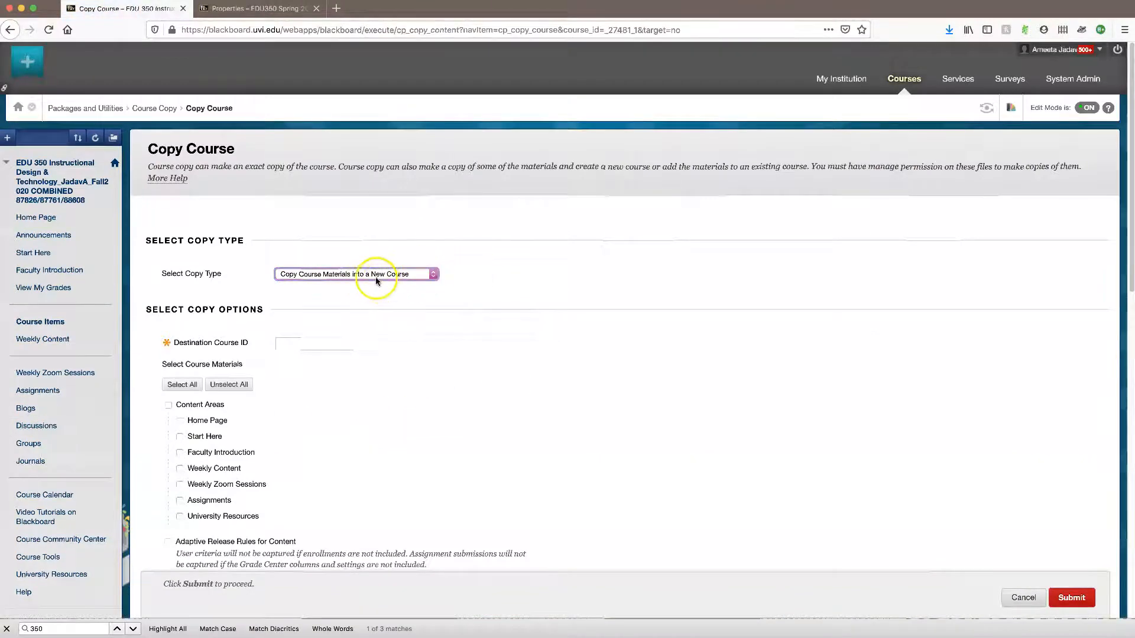
{"action": "left_click", "coordinate": [412, 275]}
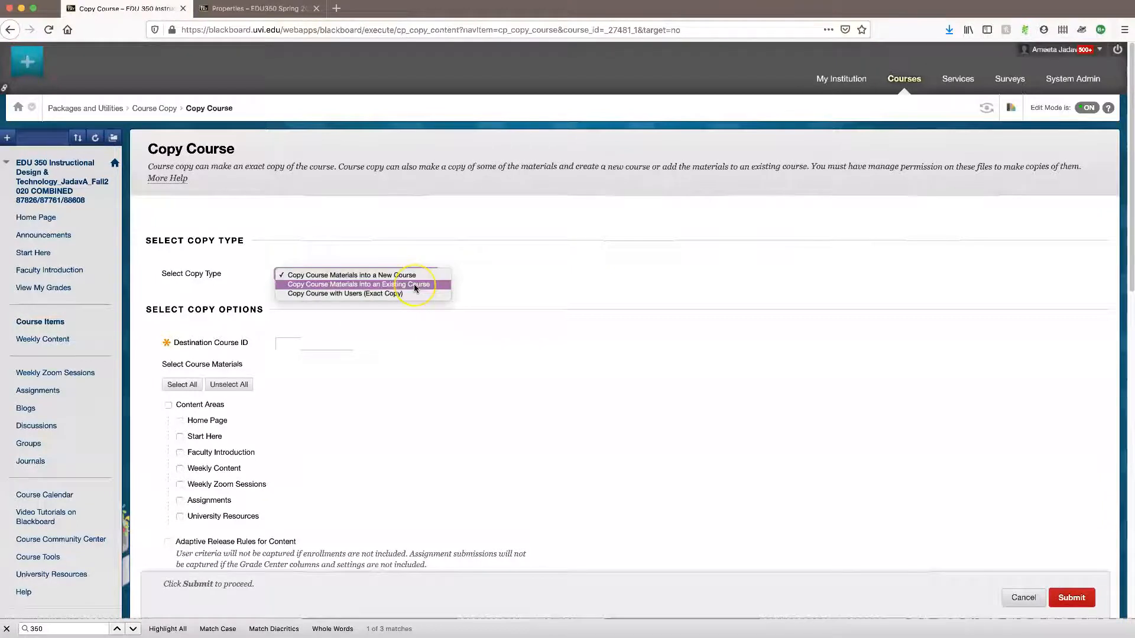
{"action": "left_click", "coordinate": [414, 284]}
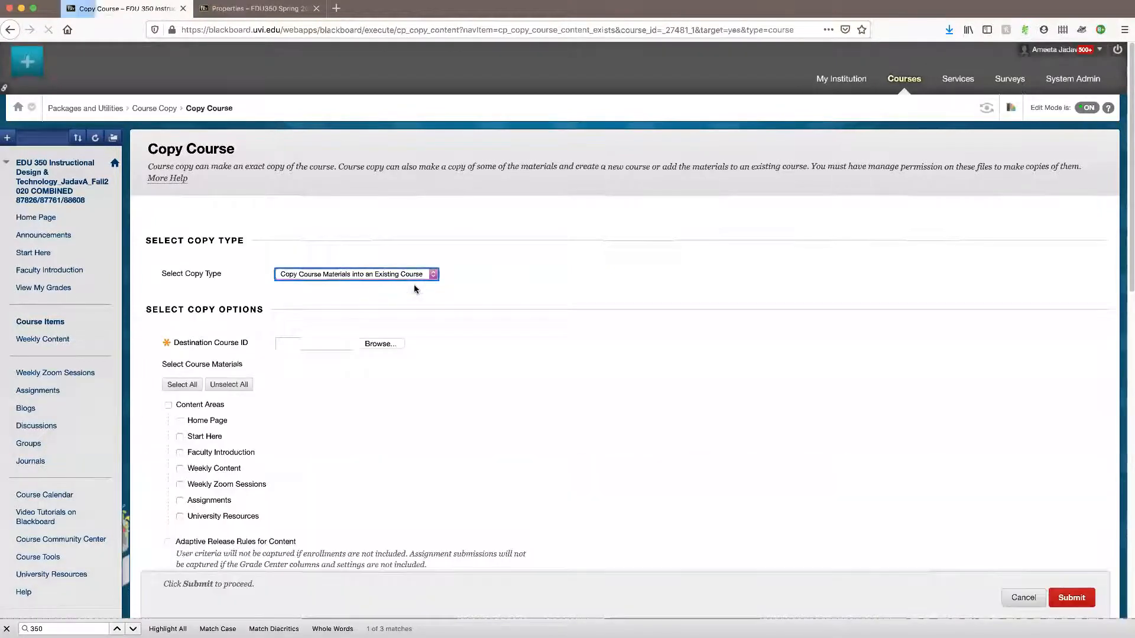
Search the courses for EDU350 and set EDU350_Sp2021_Master as the destination course ID
{"action": "left_click", "coordinate": [383, 346]}
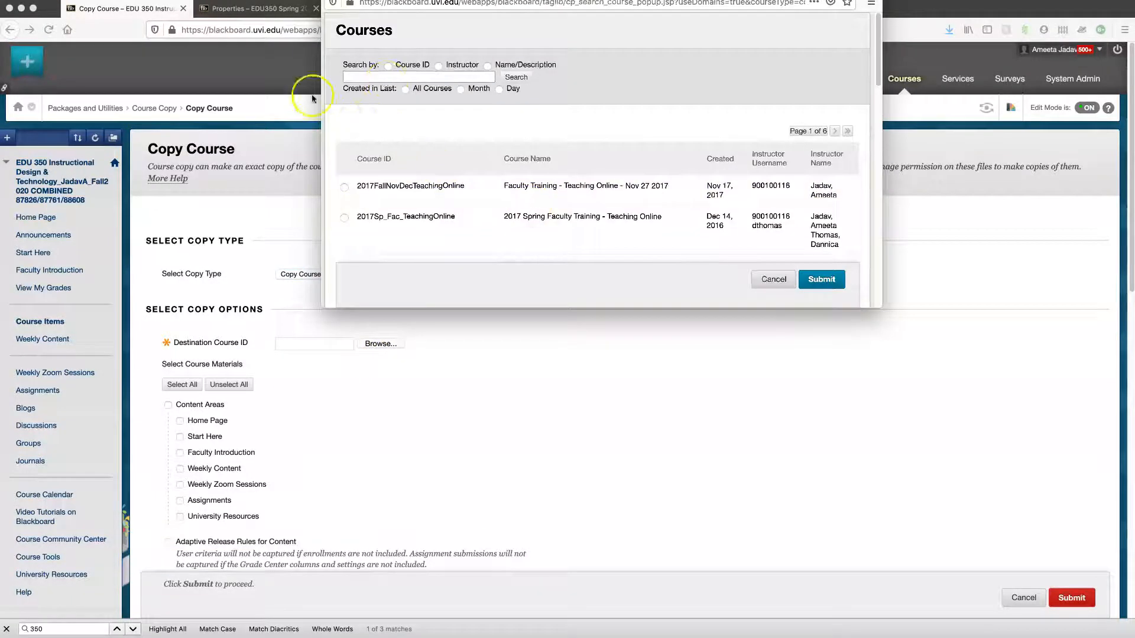
{"action": "left_click", "coordinate": [376, 77]}
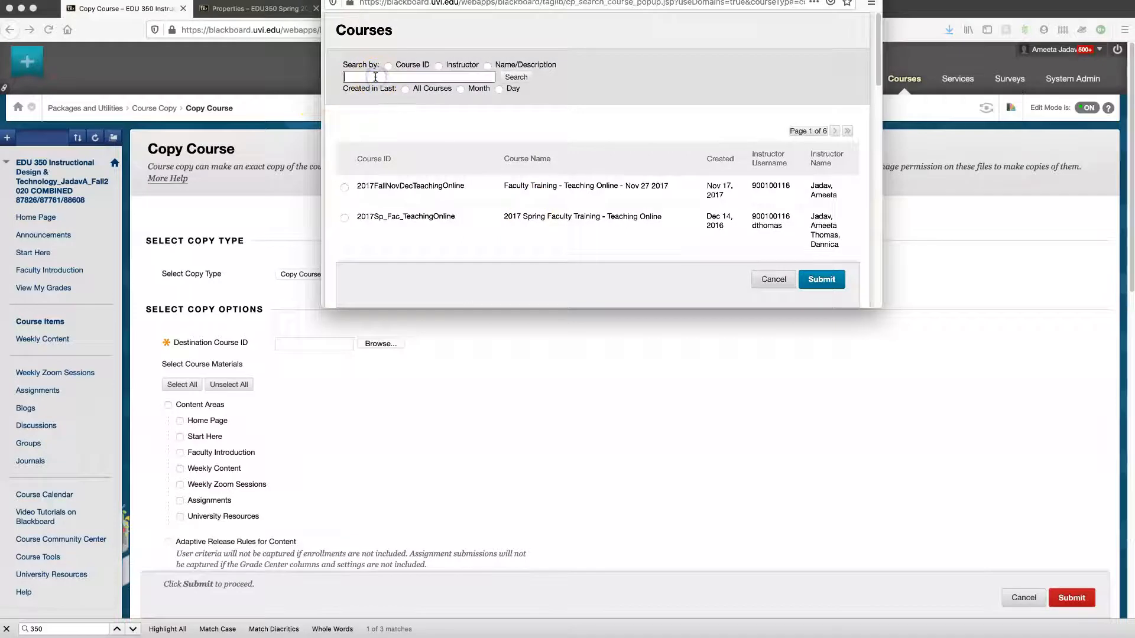
{"action": "type", "text": "EDU350"}
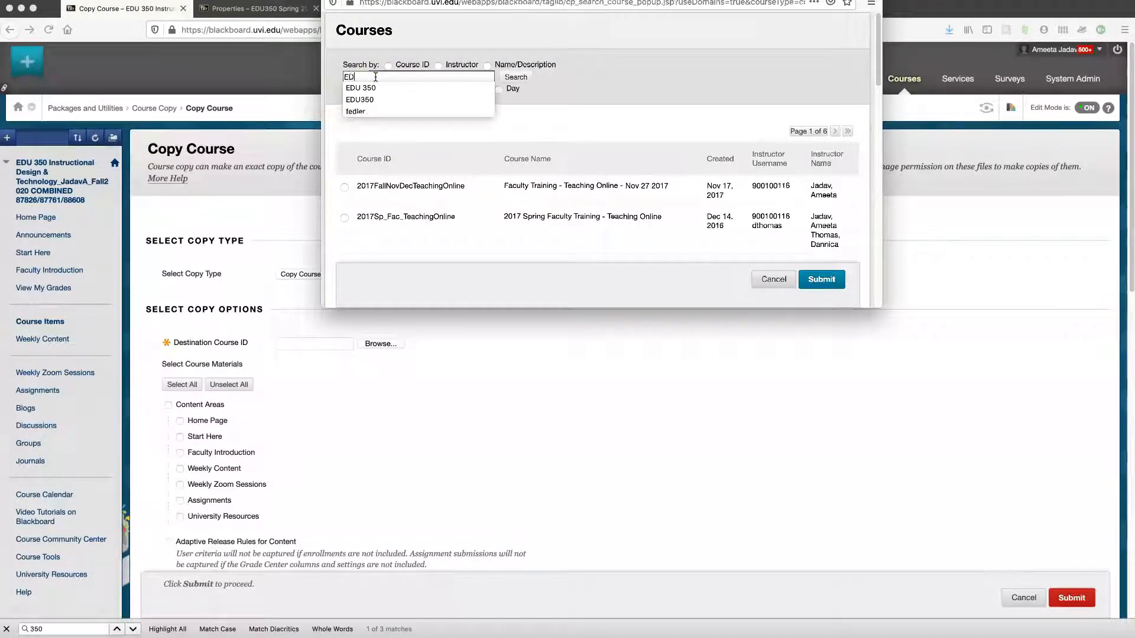
{"action": "left_click", "coordinate": [516, 77]}
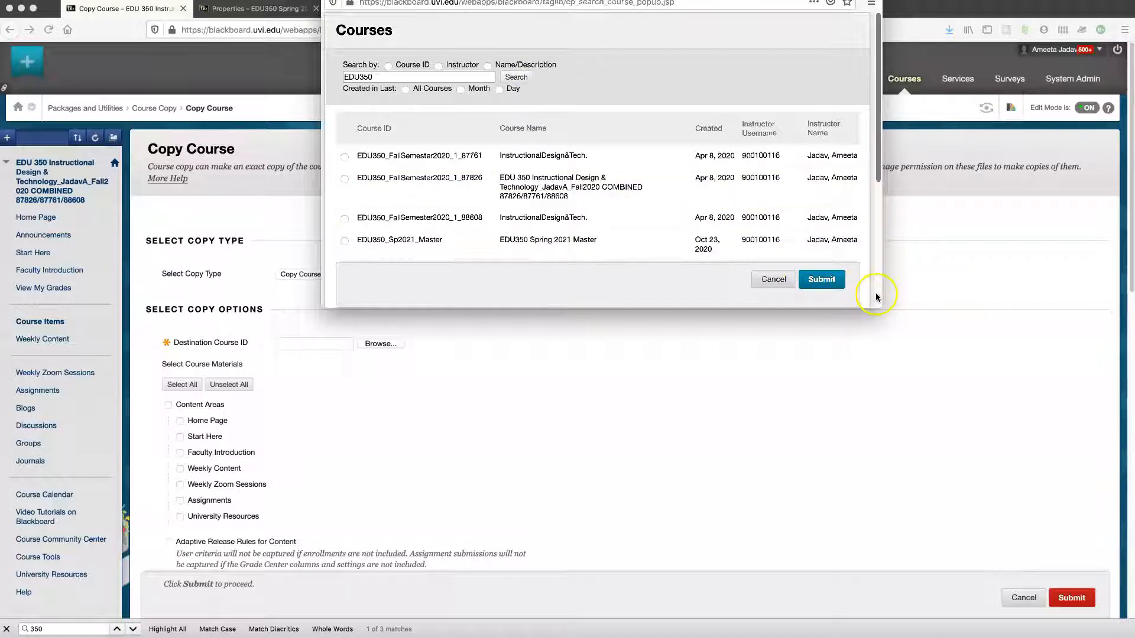
{"action": "left_click", "coordinate": [344, 241]}
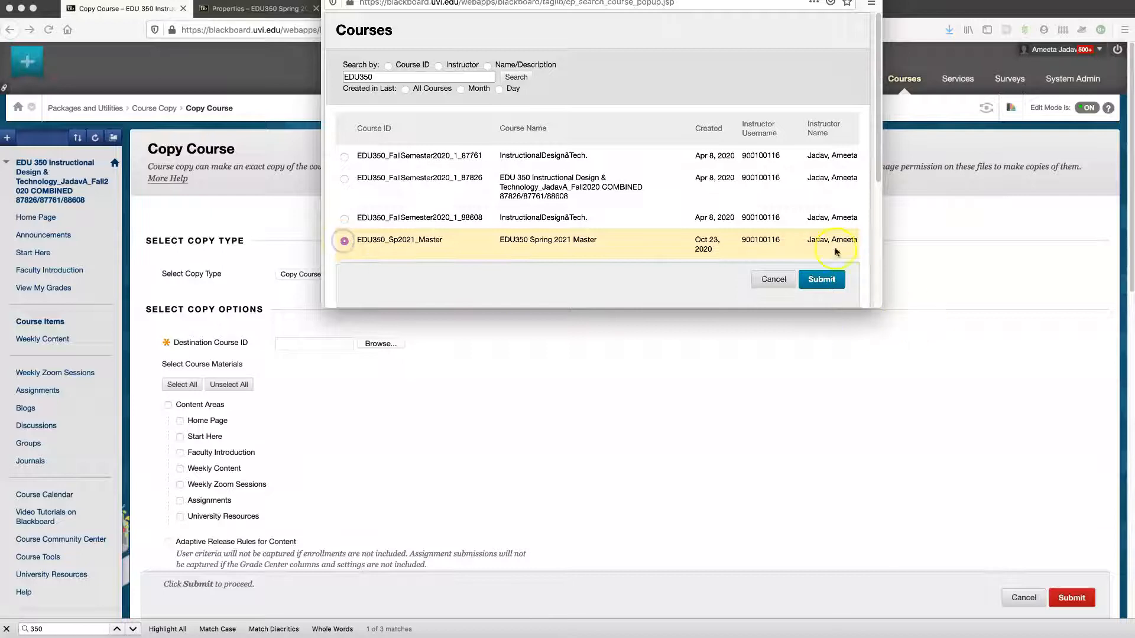
{"action": "left_click", "coordinate": [822, 279]}
{"action": "scroll", "coordinate": [817, 302], "scroll_direction": "down", "scroll_amount": 3}
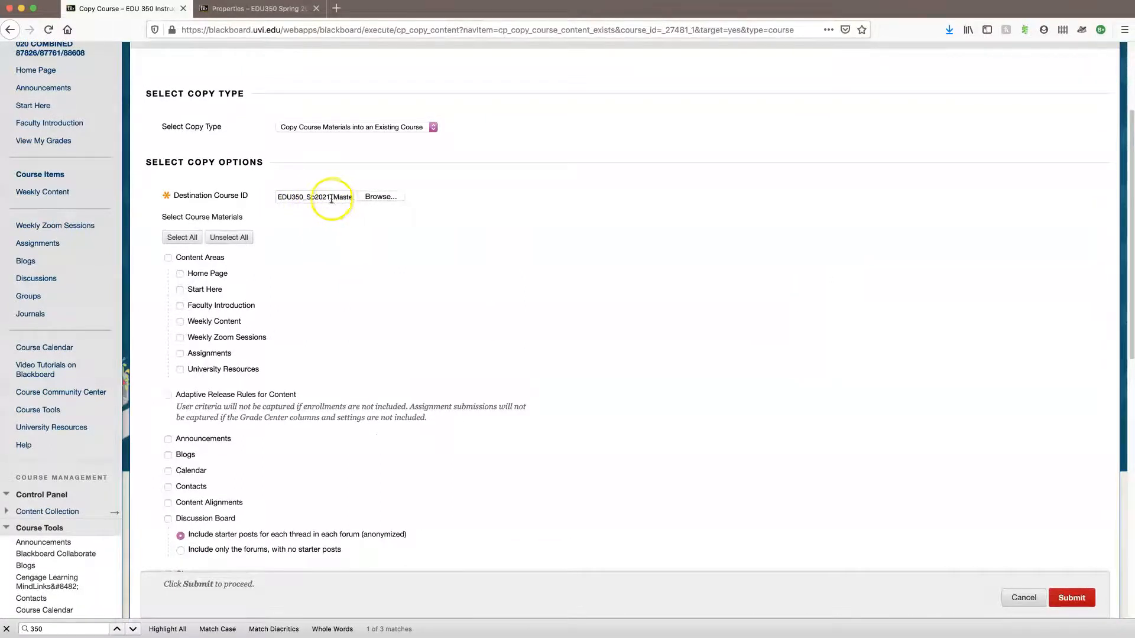
{"action": "scroll", "coordinate": [479, 324], "scroll_direction": "down", "scroll_amount": 3}
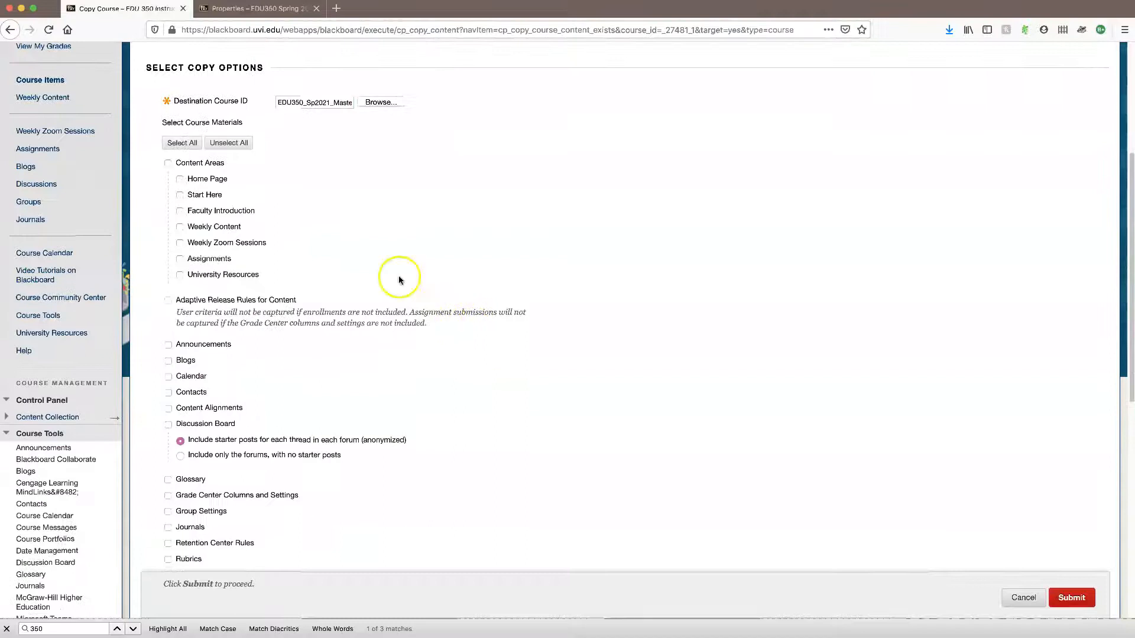
Select all course materials for the copy and look through the selected copy options
{"action": "left_click", "coordinate": [174, 145]}
{"action": "scroll", "coordinate": [278, 236], "scroll_direction": "down", "scroll_amount": 2}
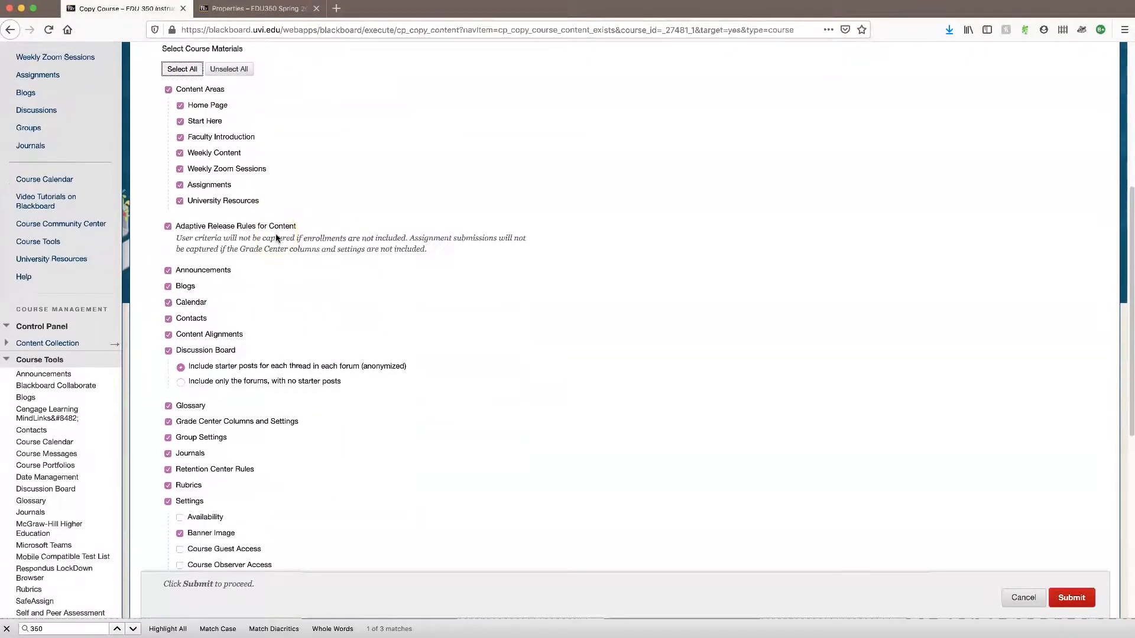
{"action": "scroll", "coordinate": [276, 235], "scroll_direction": "down", "scroll_amount": 5}
{"action": "scroll", "coordinate": [278, 232], "scroll_direction": "up", "scroll_amount": 3}
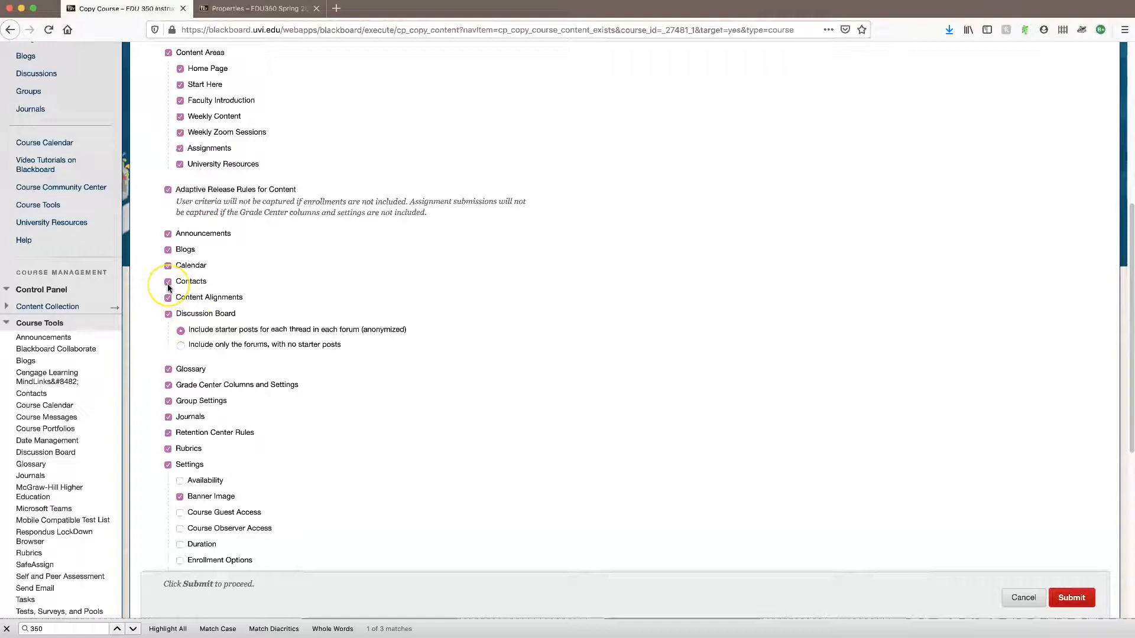
{"action": "left_click", "coordinate": [169, 283]}
{"action": "left_click", "coordinate": [168, 267]}
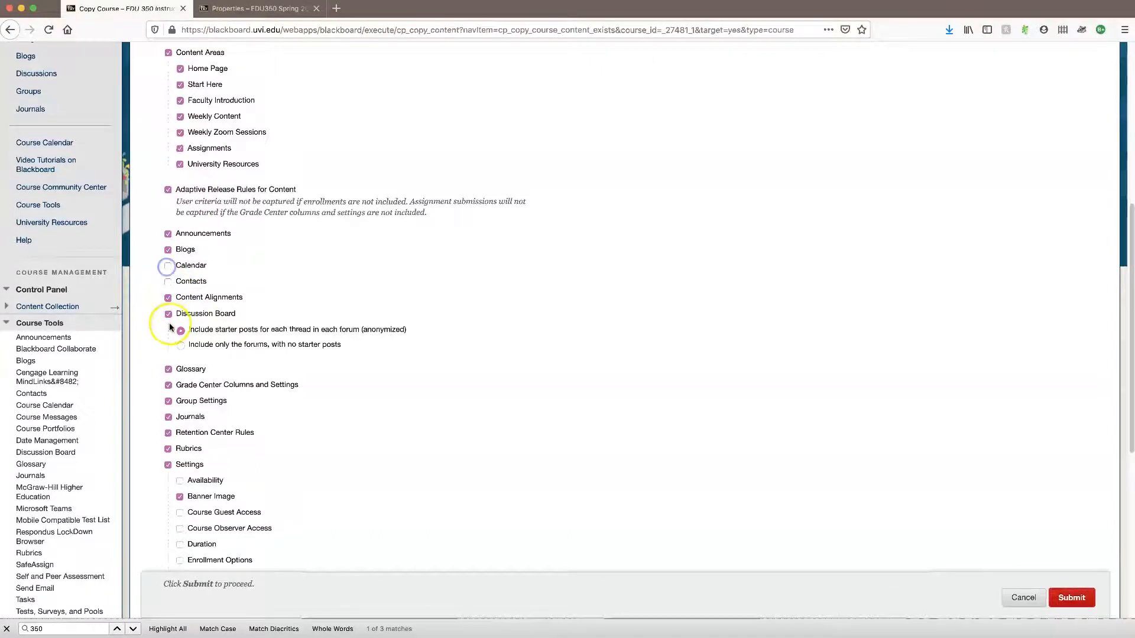
{"action": "left_click", "coordinate": [168, 283]}
Set the Discussion Board copy option to include only the forums, with no starter posts, and review the remaining options
{"action": "scroll", "coordinate": [17, 253], "scroll_direction": "down", "scroll_amount": 3}
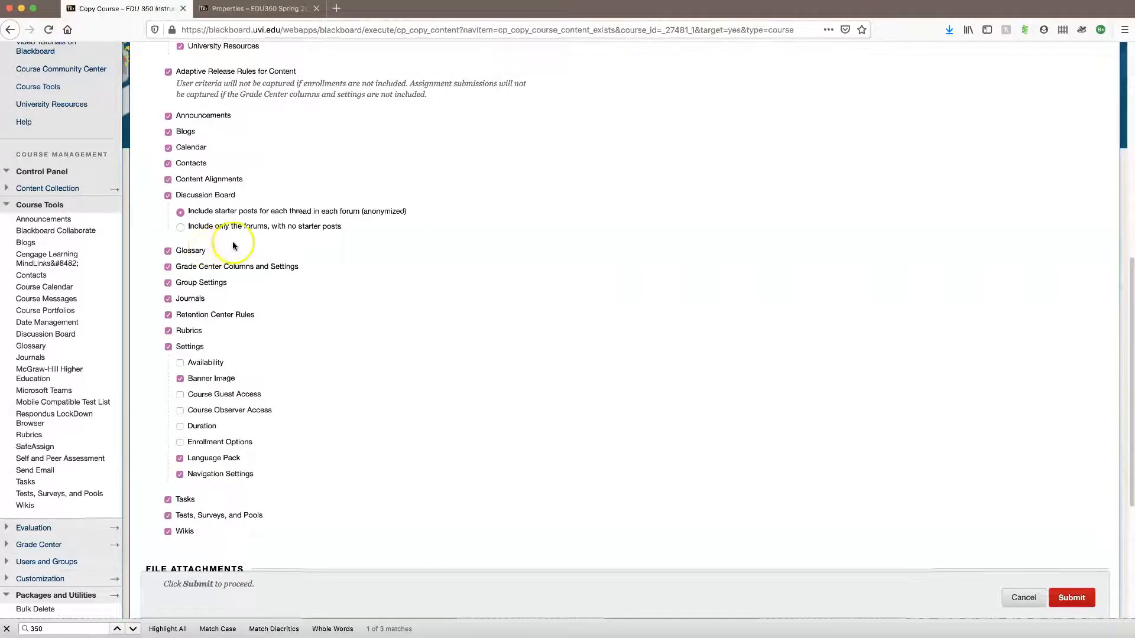
{"action": "left_click", "coordinate": [180, 227]}
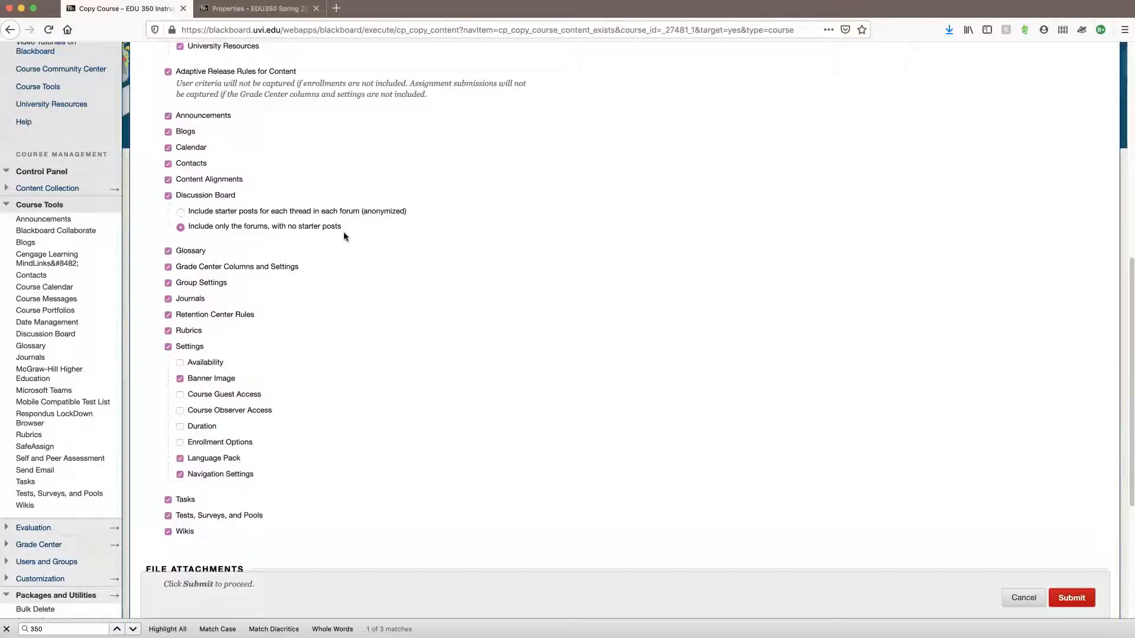
{"action": "scroll", "coordinate": [474, 308], "scroll_direction": "down", "scroll_amount": 4}
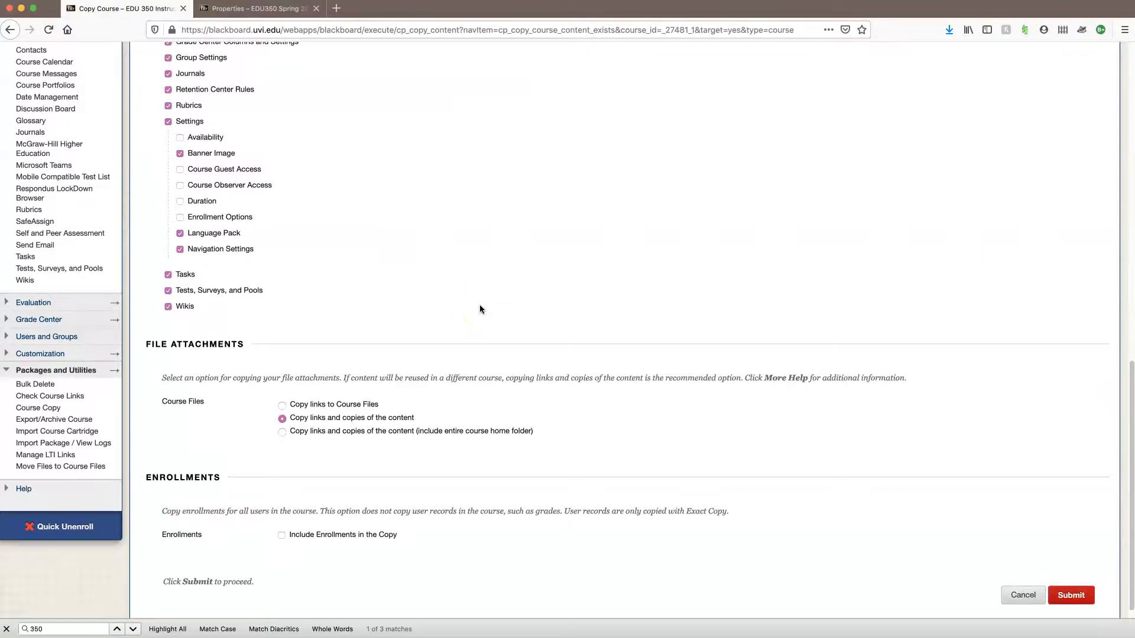
{"action": "scroll", "coordinate": [481, 309], "scroll_direction": "up", "scroll_amount": 5}
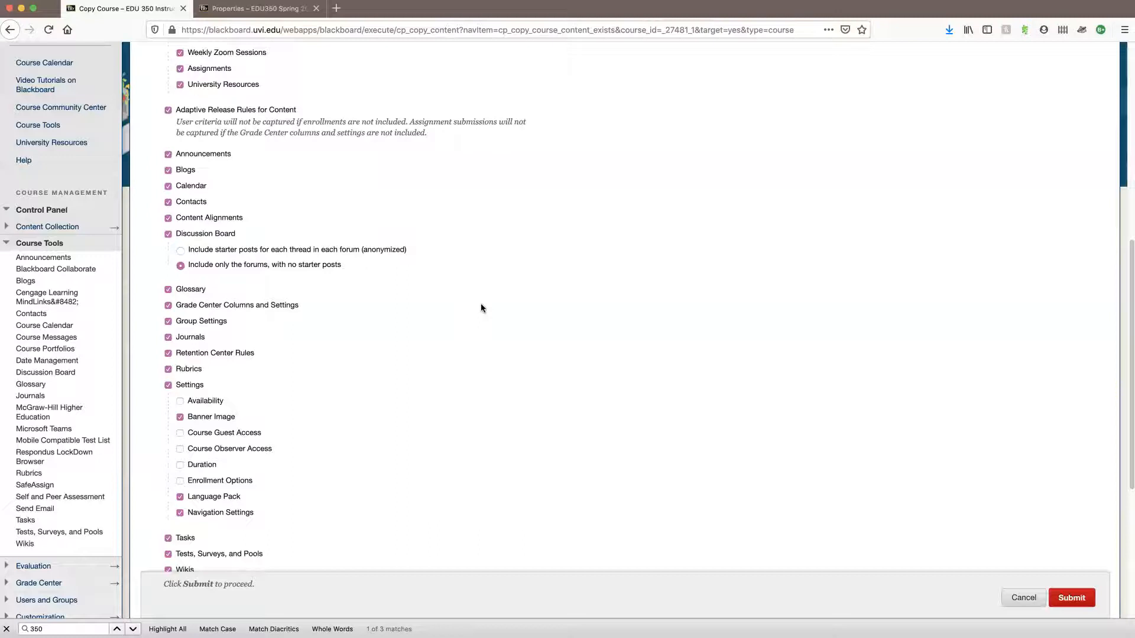
{"action": "scroll", "coordinate": [438, 330], "scroll_direction": "down", "scroll_amount": 1}
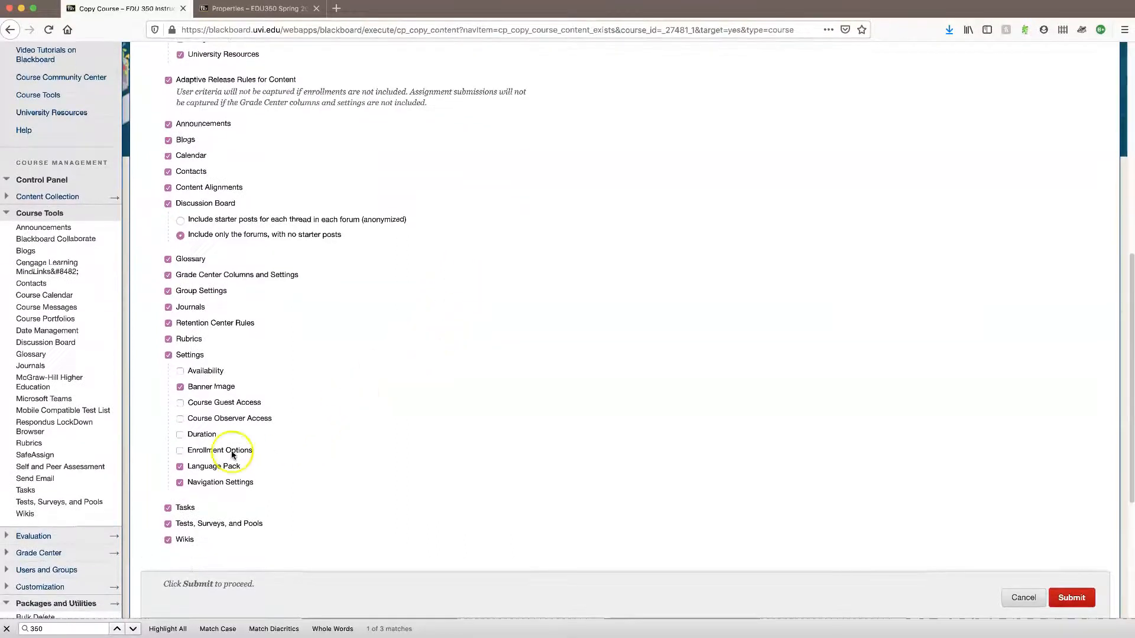
Include the Duration setting in the copied materials and submit the course copy
{"action": "left_click", "coordinate": [179, 434]}
{"action": "scroll", "coordinate": [234, 124], "scroll_direction": "up", "scroll_amount": 3}
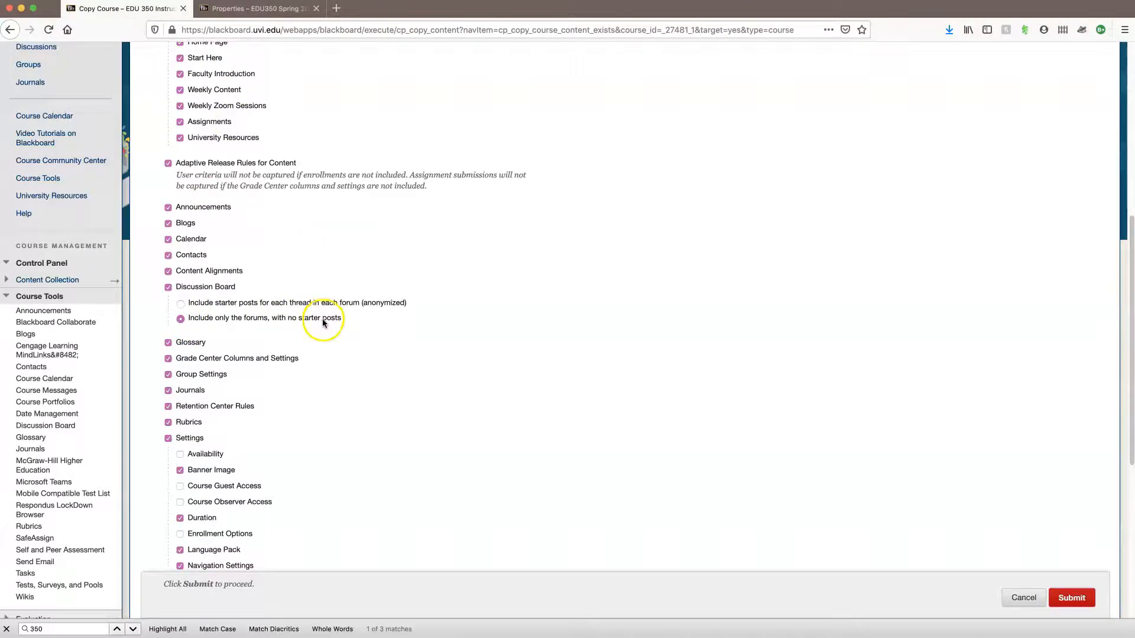
{"action": "scroll", "coordinate": [299, 448], "scroll_direction": "down", "scroll_amount": 4}
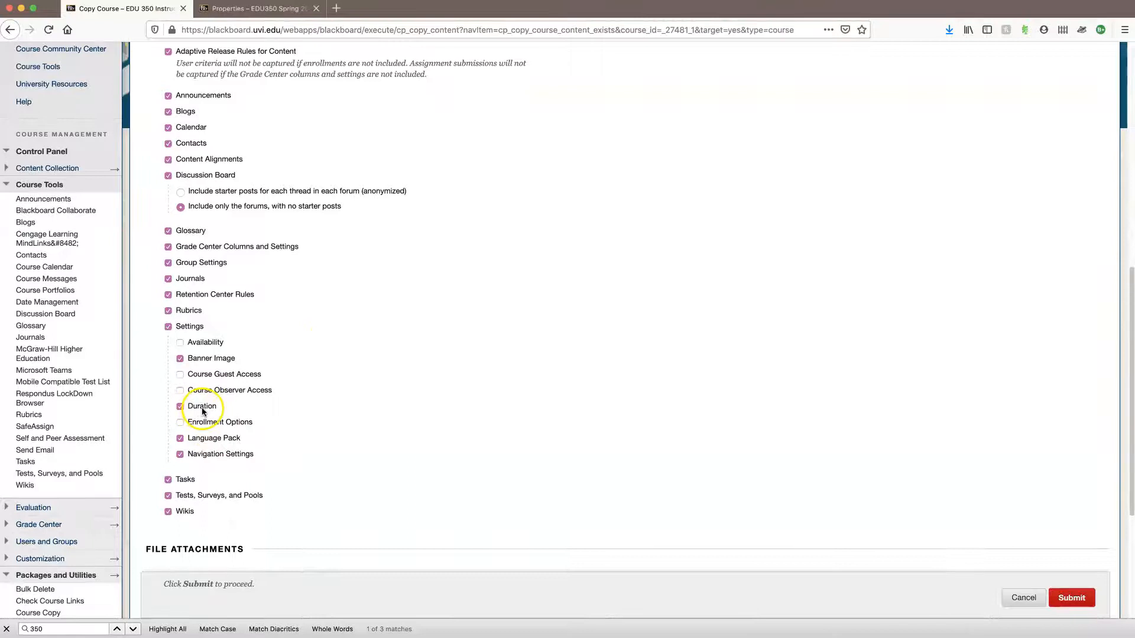
{"action": "scroll", "coordinate": [656, 412], "scroll_direction": "down", "scroll_amount": 5}
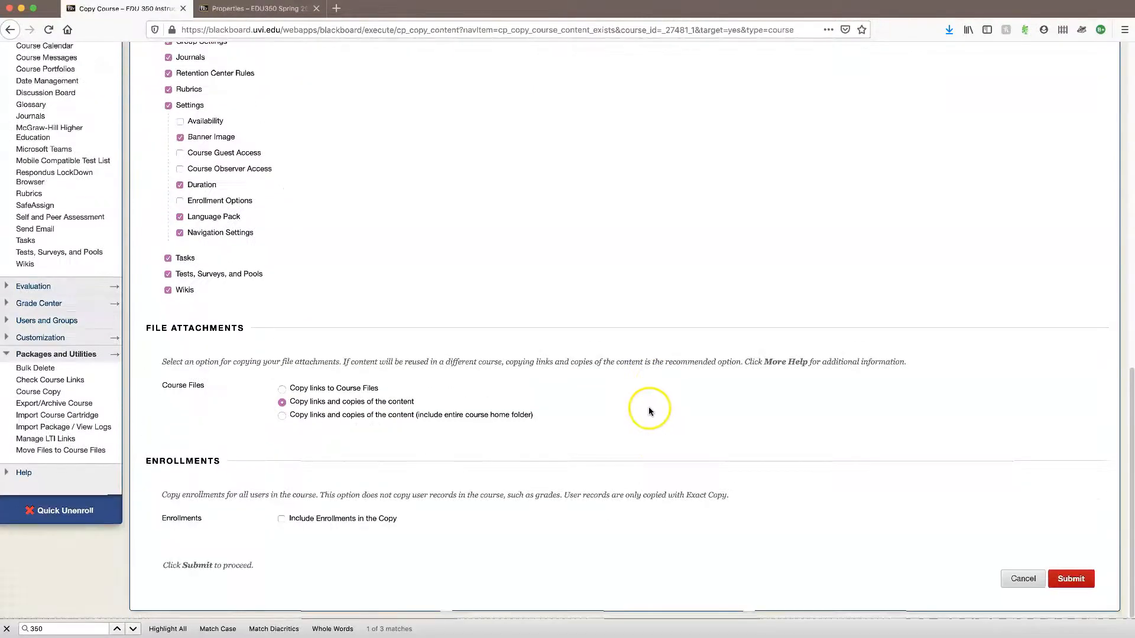
{"action": "left_click", "coordinate": [1071, 580]}
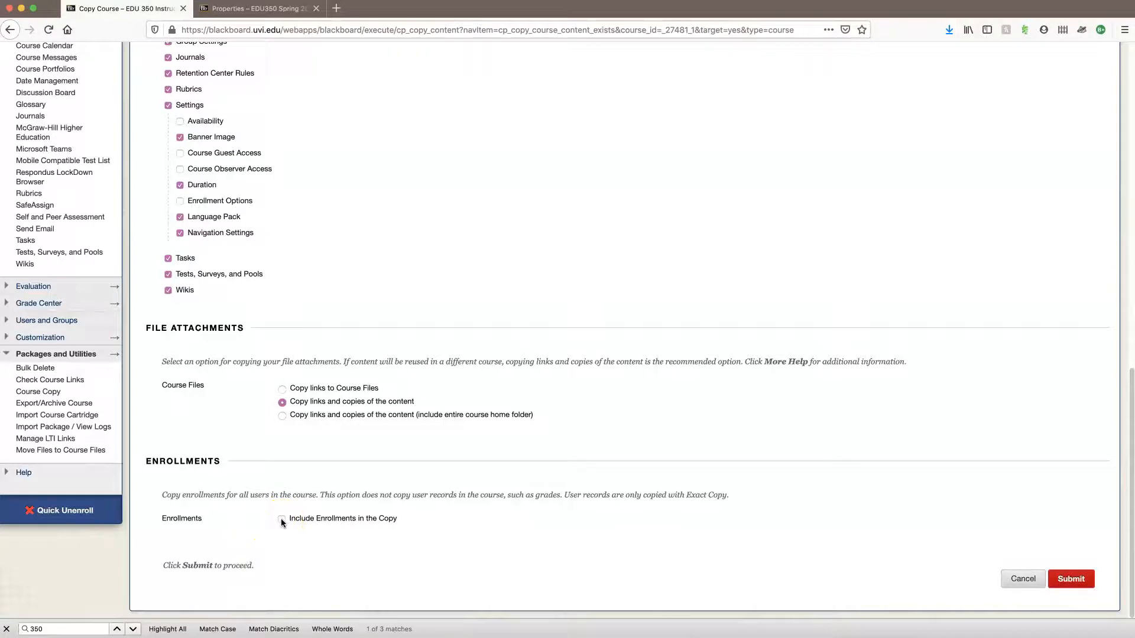
{"action": "left_click", "coordinate": [1071, 579]}
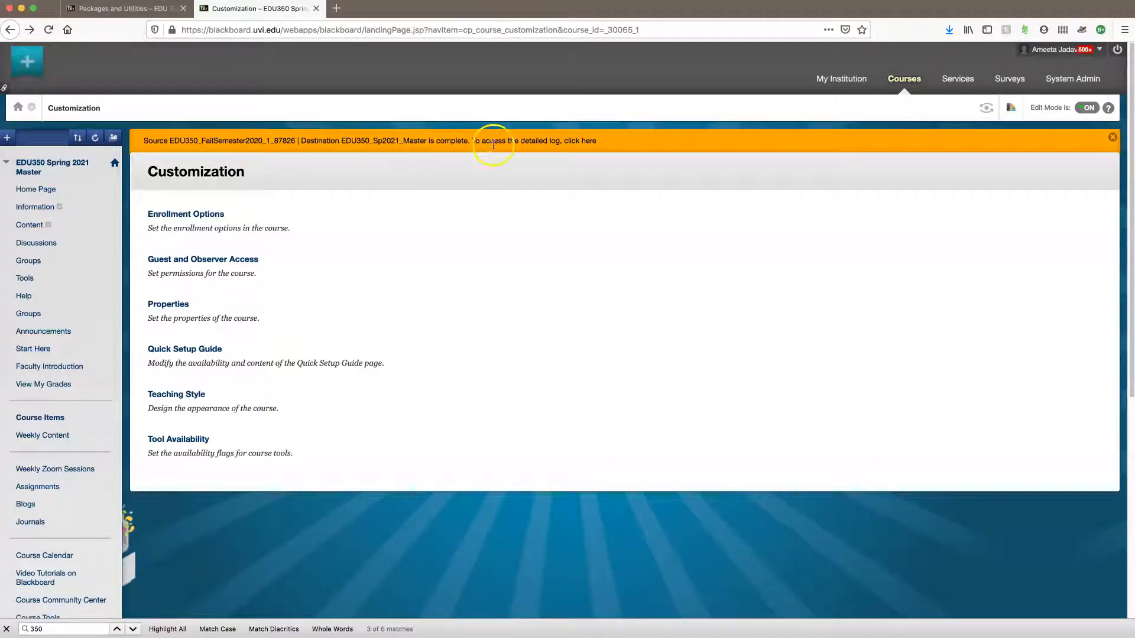
Dismiss the copy notice in the EDU350 Spring 2021 Master course and delete the Information and Content areas from its course menu
{"action": "left_click", "coordinate": [1112, 137]}
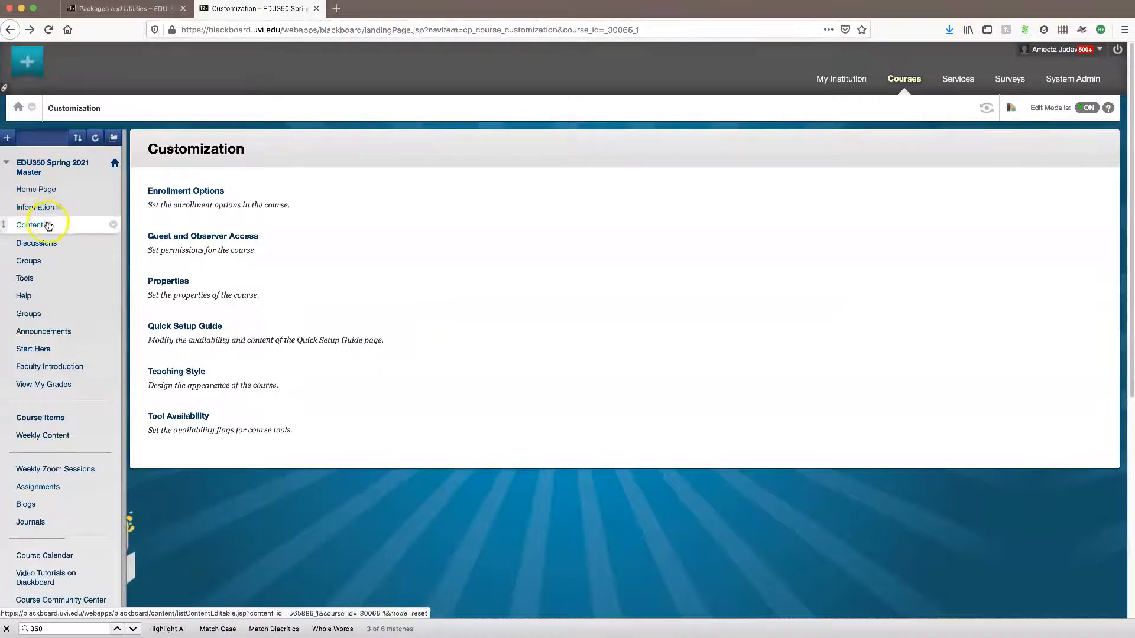
{"action": "left_click", "coordinate": [113, 208]}
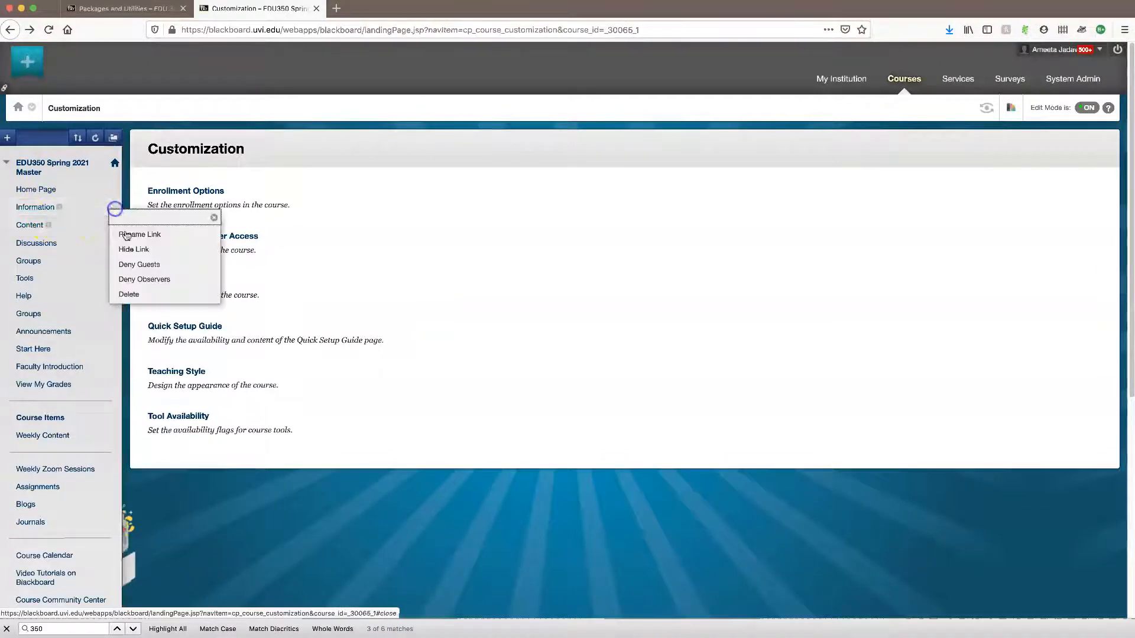
{"action": "left_click", "coordinate": [128, 294]}
{"action": "left_click", "coordinate": [477, 353]}
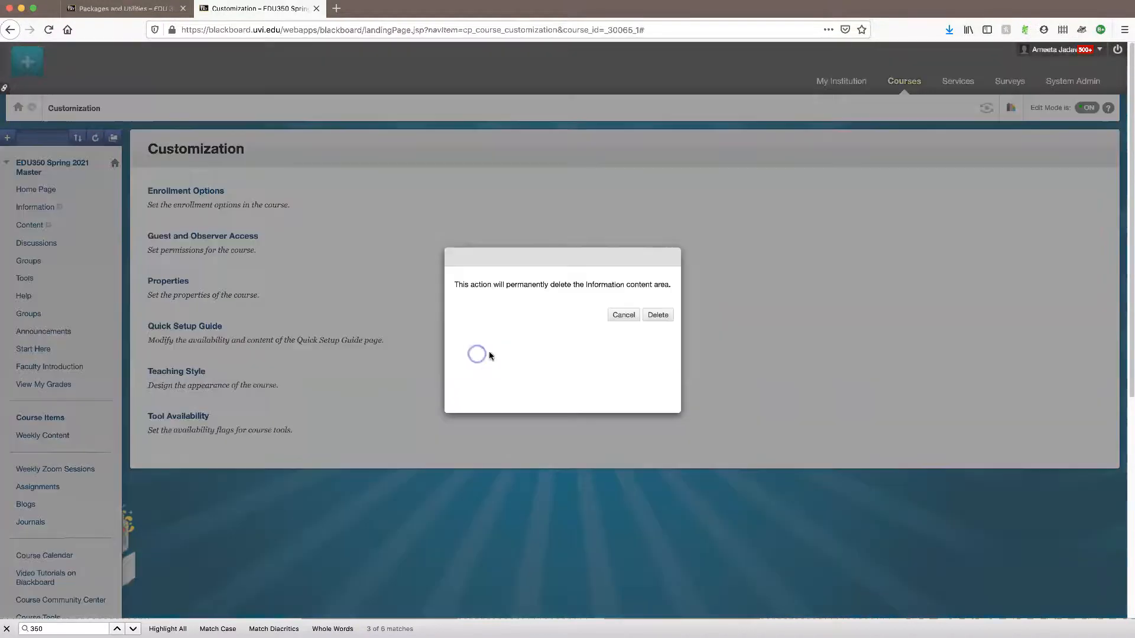
{"action": "left_click", "coordinate": [658, 315]}
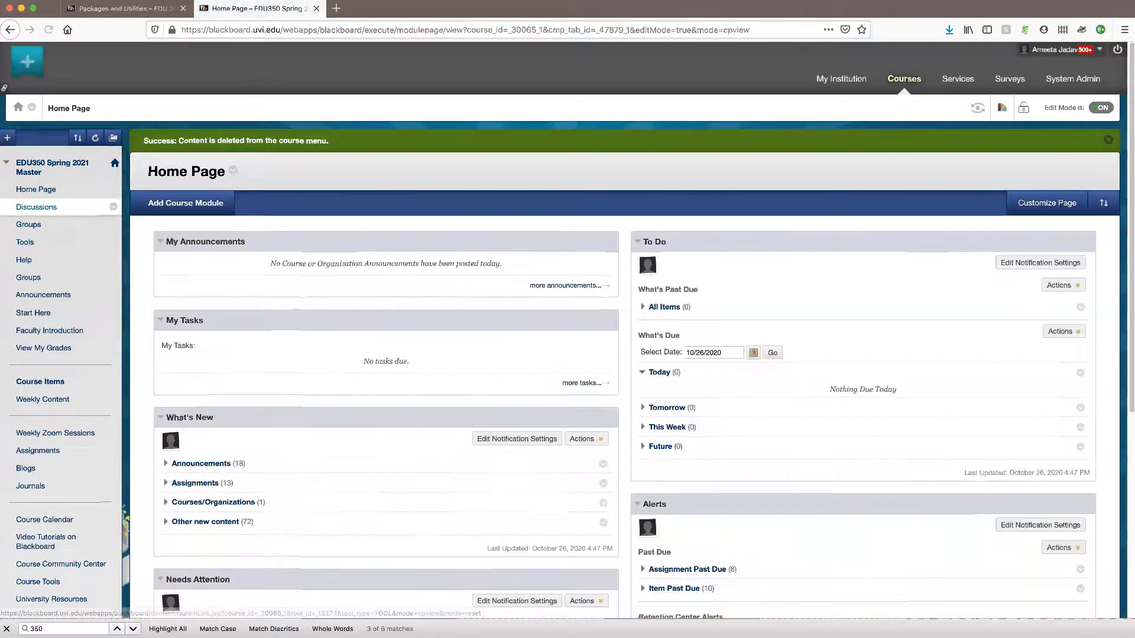
Move Discussions between Blogs and Journals in the course menu and change the course theme to Coral
{"action": "left_click_drag", "start_coordinate": [4, 206], "coordinate": [11, 475]}
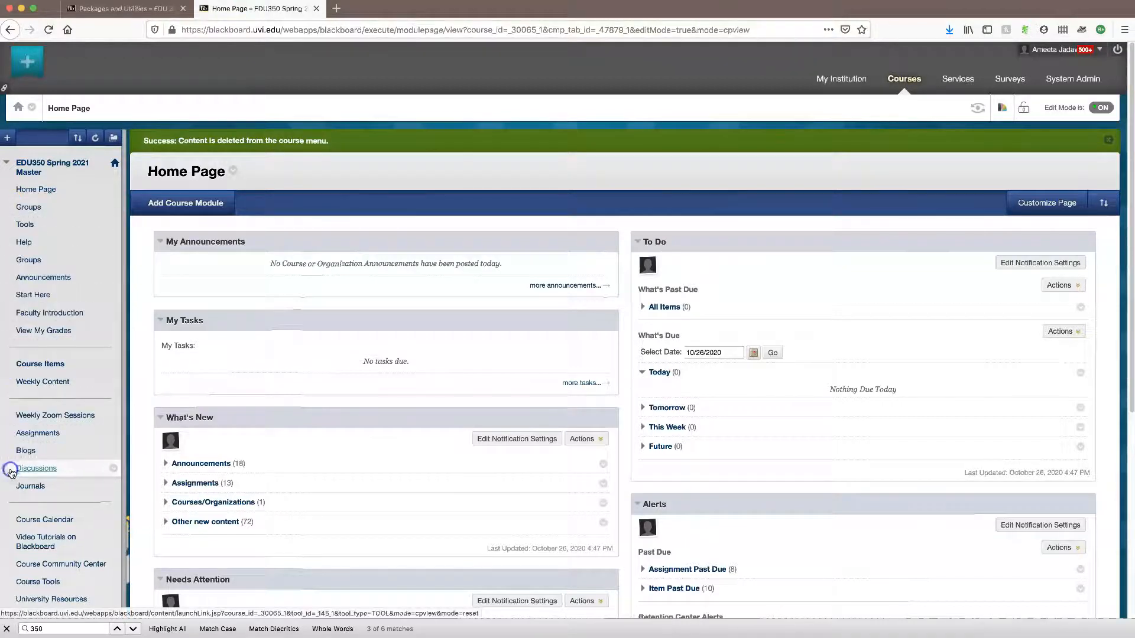
{"action": "left_click", "coordinate": [100, 9]}
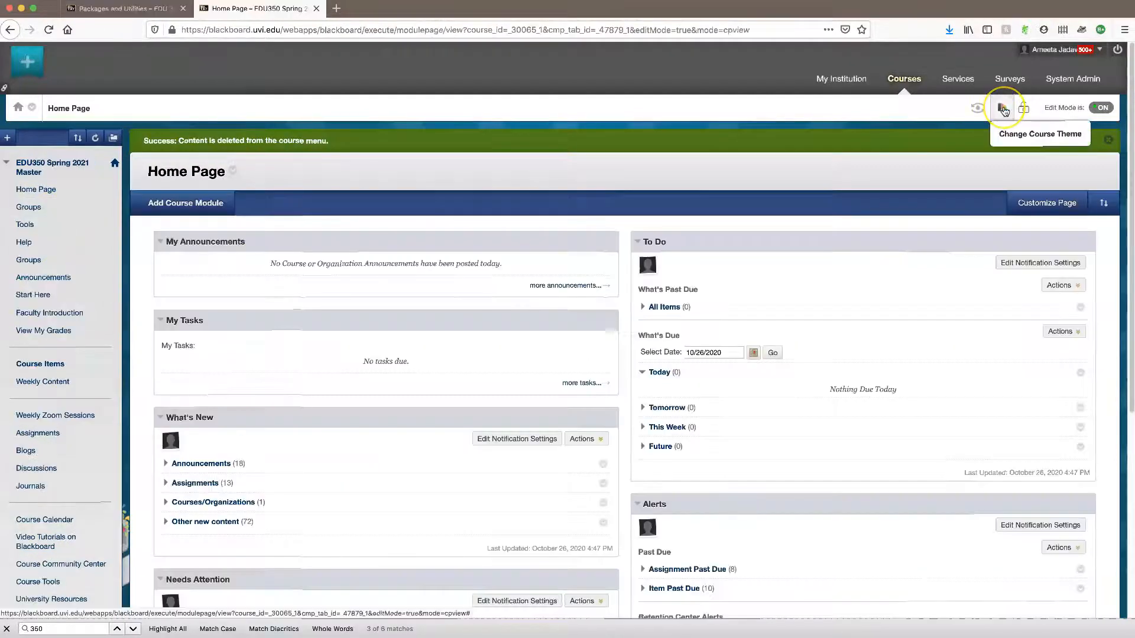
{"action": "left_click", "coordinate": [1004, 109]}
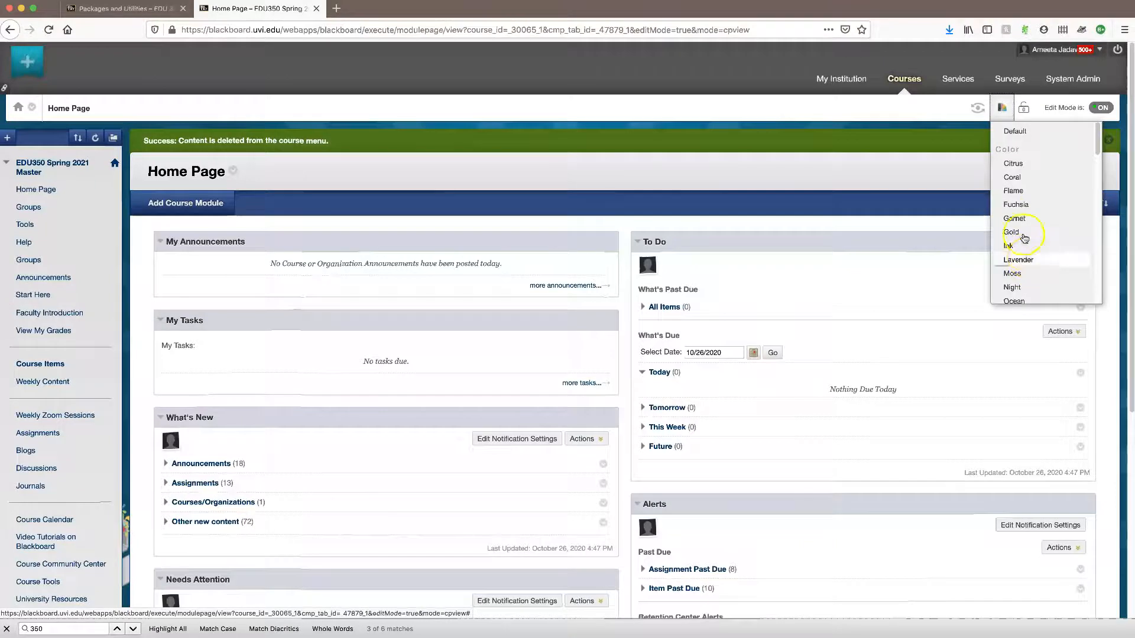
{"action": "left_click", "coordinate": [1012, 179]}
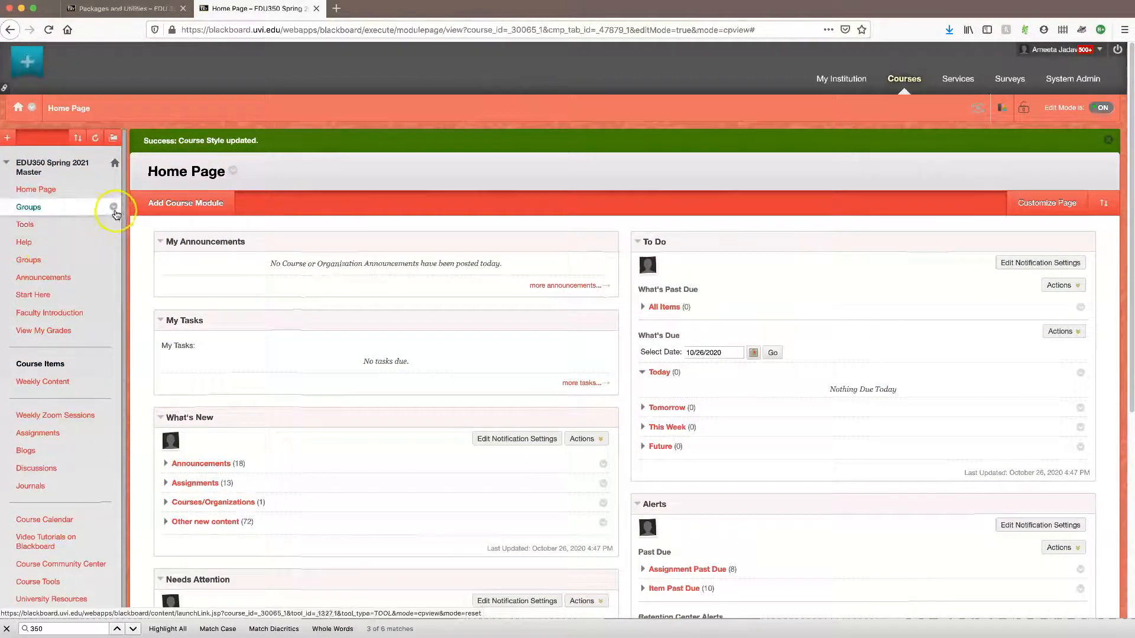
Delete the first Groups link, the Tools link and the first Help link from the course menu
{"action": "left_click", "coordinate": [113, 208]}
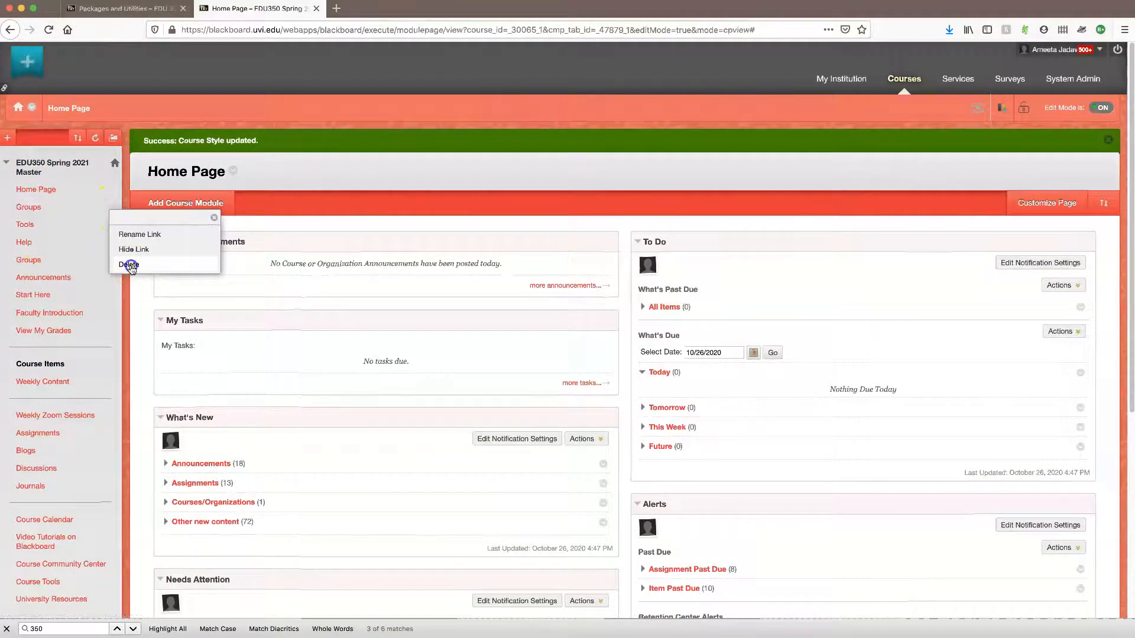
{"action": "left_click", "coordinate": [127, 262]}
{"action": "left_click", "coordinate": [479, 328]}
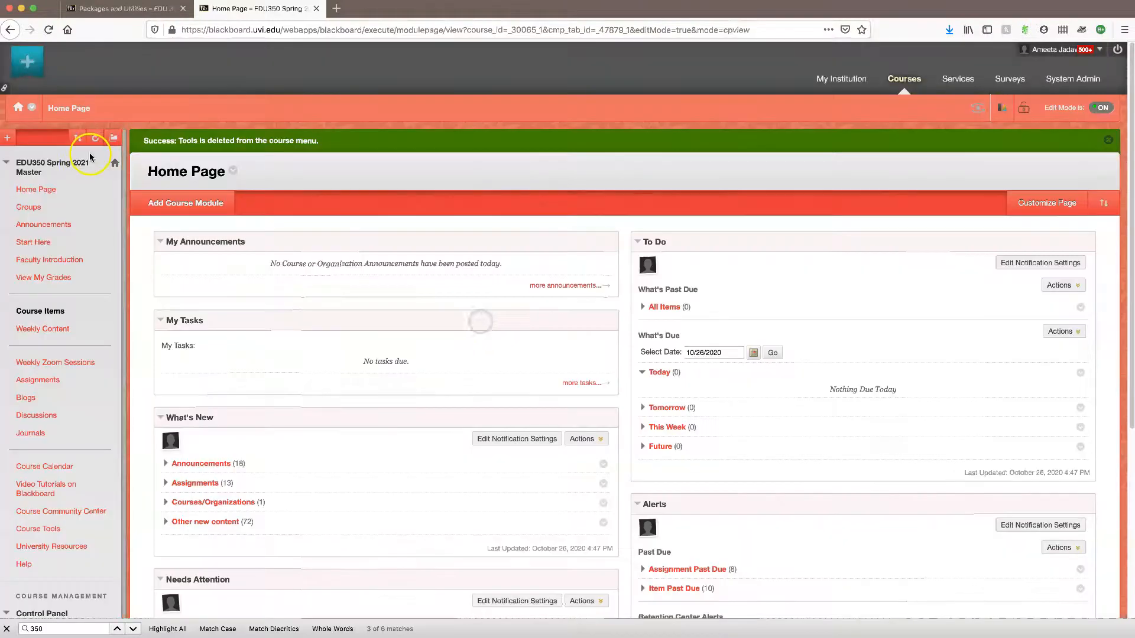
Open Date Management for the EDU350 Spring 2021 Master course
{"action": "mouse_move", "coordinate": [91, 444]}
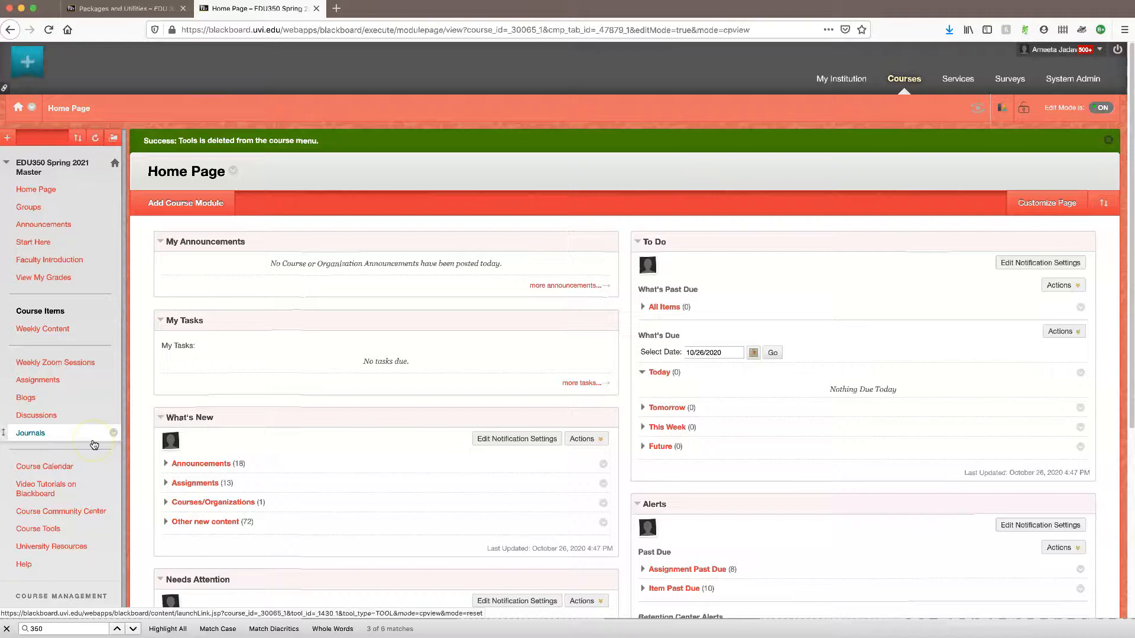
{"action": "scroll", "coordinate": [94, 444], "scroll_direction": "down", "scroll_amount": 5}
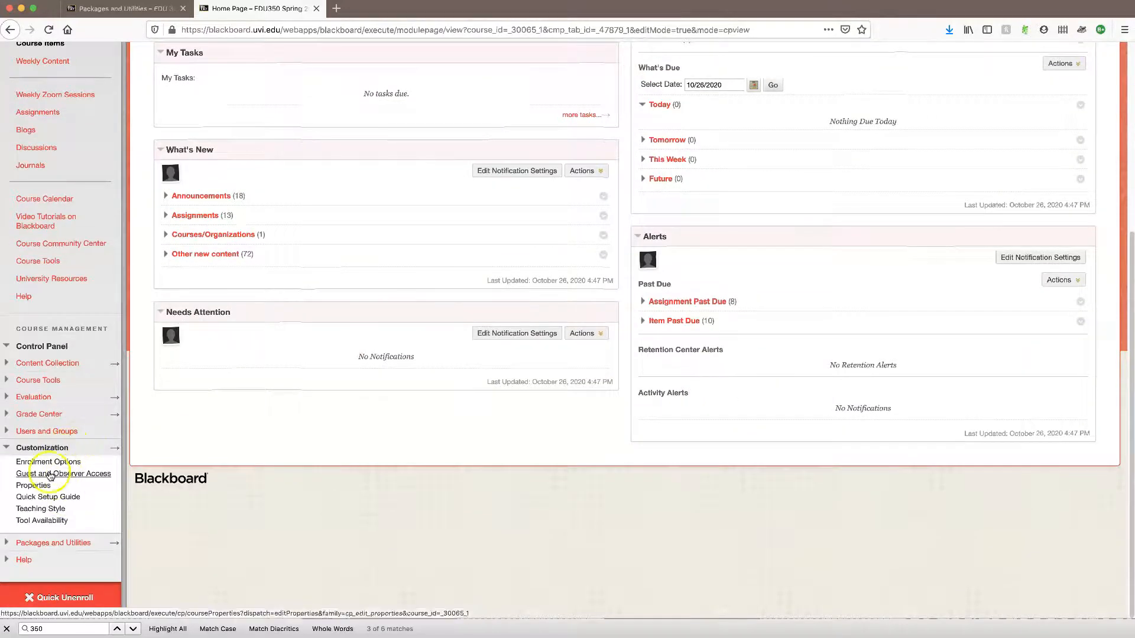
{"action": "left_click", "coordinate": [37, 382]}
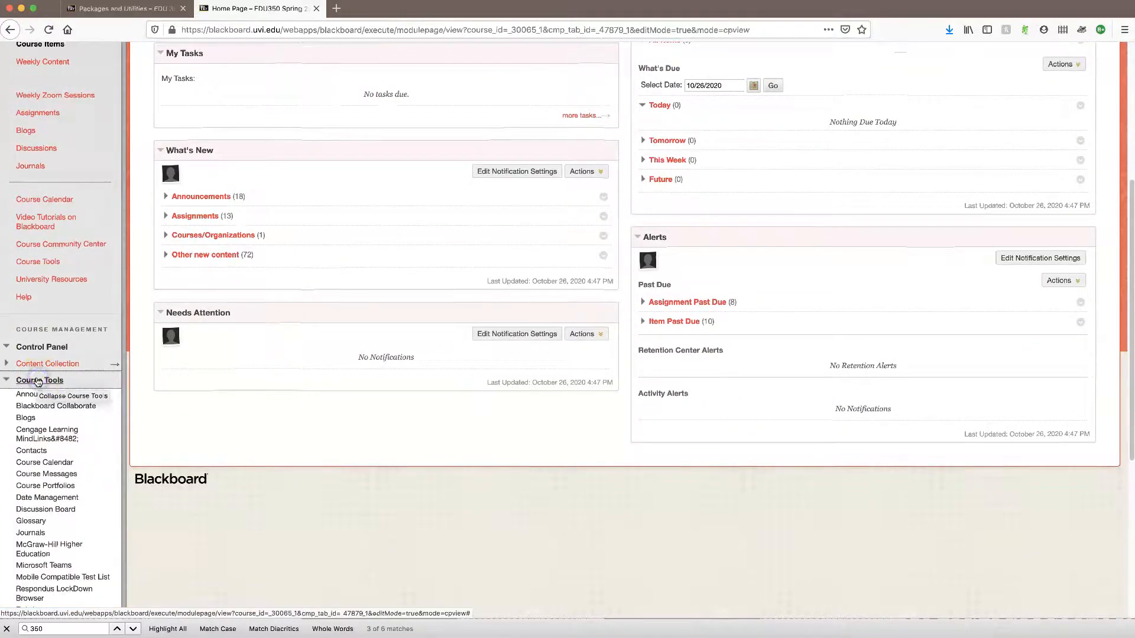
{"action": "left_click", "coordinate": [30, 498]}
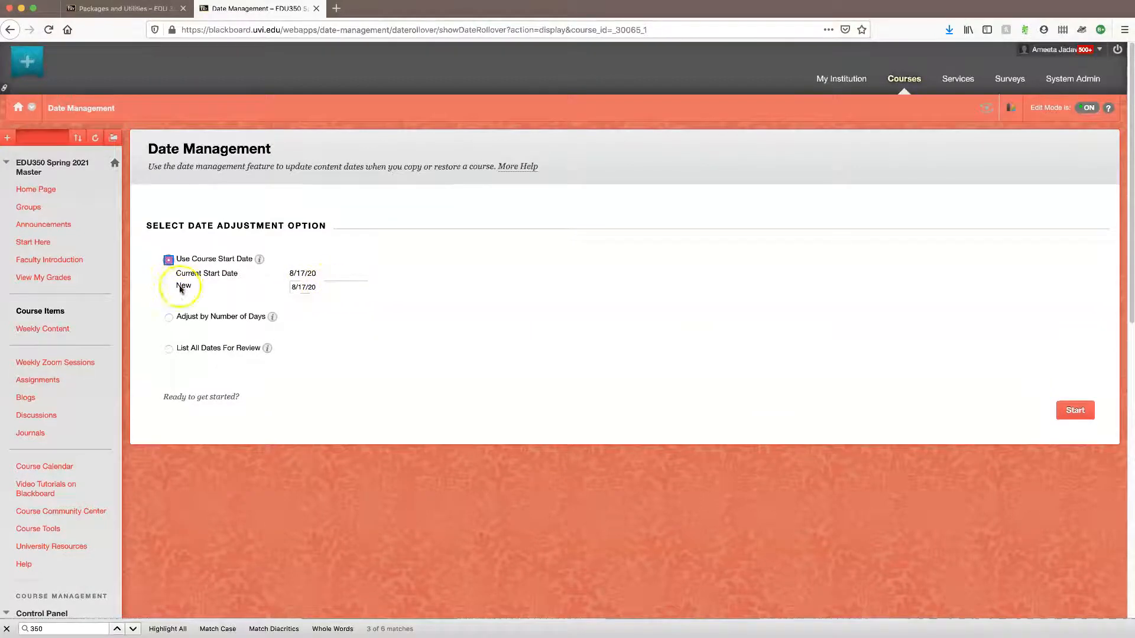
Set the new course start date to January 11, 2021 and start the date adjustment
{"action": "left_click", "coordinate": [340, 290]}
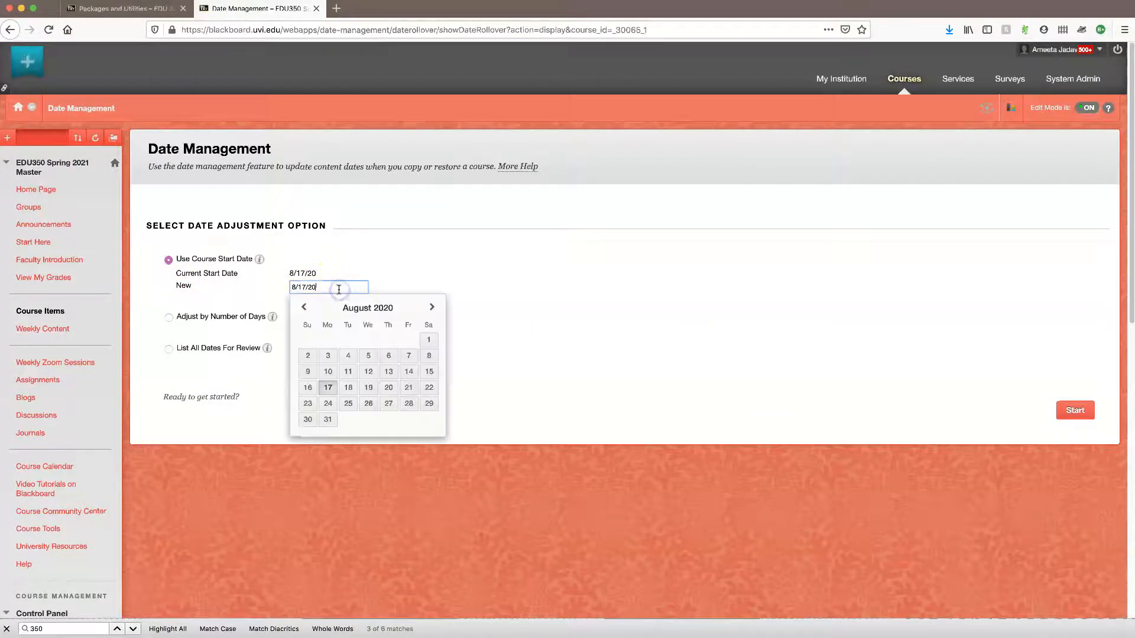
{"action": "left_click", "coordinate": [429, 306]}
{"action": "left_click", "coordinate": [430, 306]}
{"action": "left_click", "coordinate": [431, 306]}
{"action": "left_click", "coordinate": [431, 306]}
{"action": "left_click", "coordinate": [431, 306]}
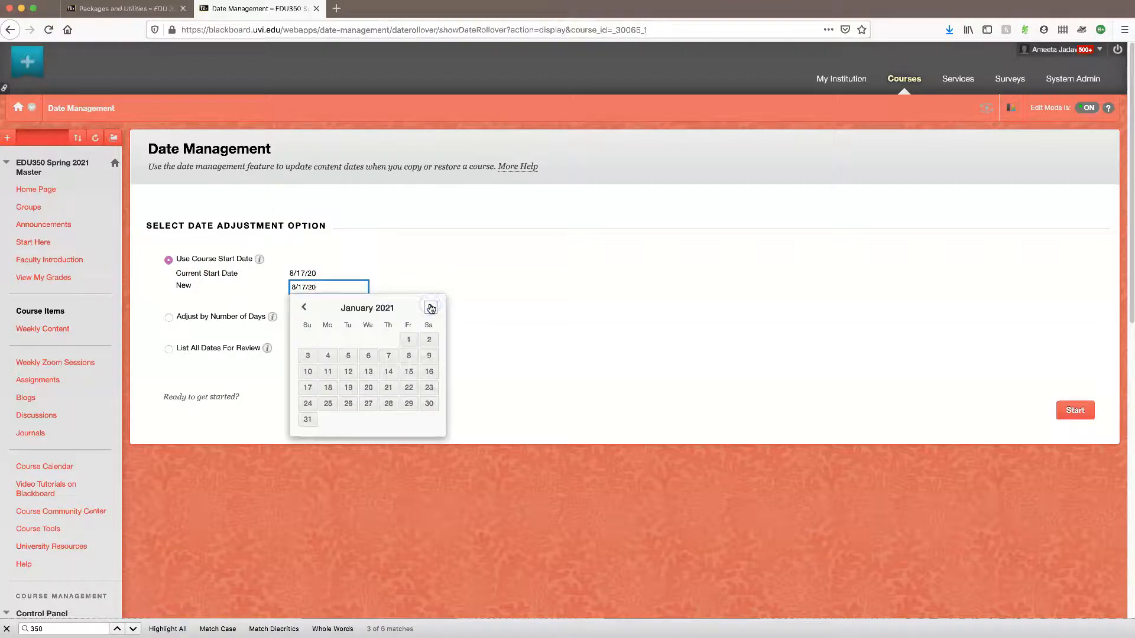
{"action": "left_click", "coordinate": [328, 372]}
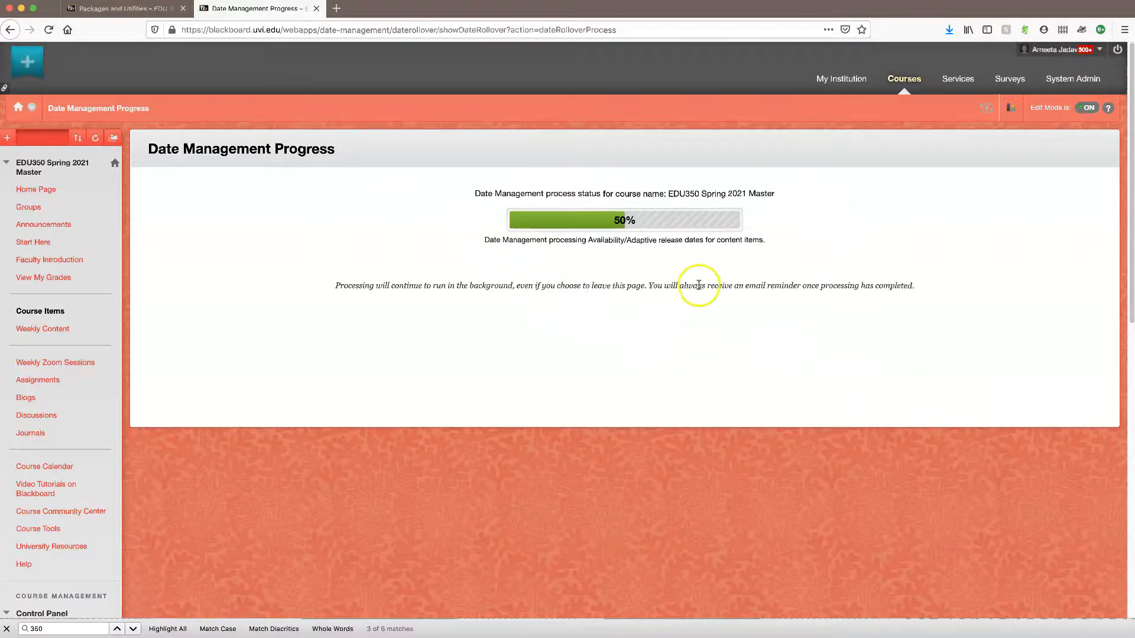
Open the Date Management Review and examine the adjusted due dates down to Discussion 2.1
{"action": "left_click", "coordinate": [1067, 322]}
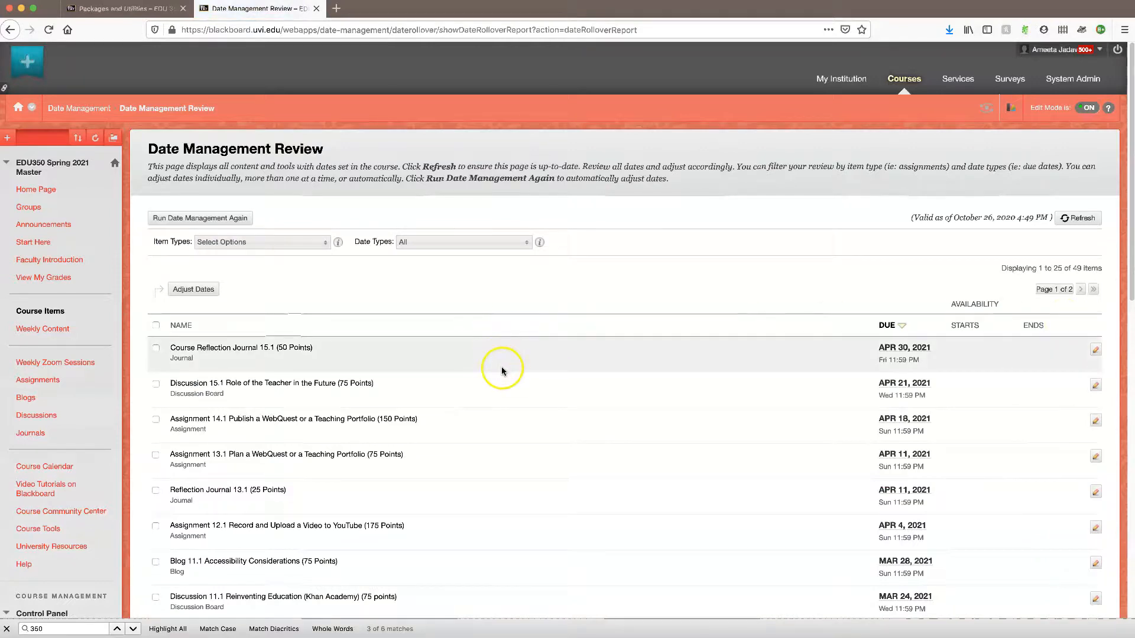
{"action": "scroll", "coordinate": [692, 341], "scroll_direction": "down", "scroll_amount": 5}
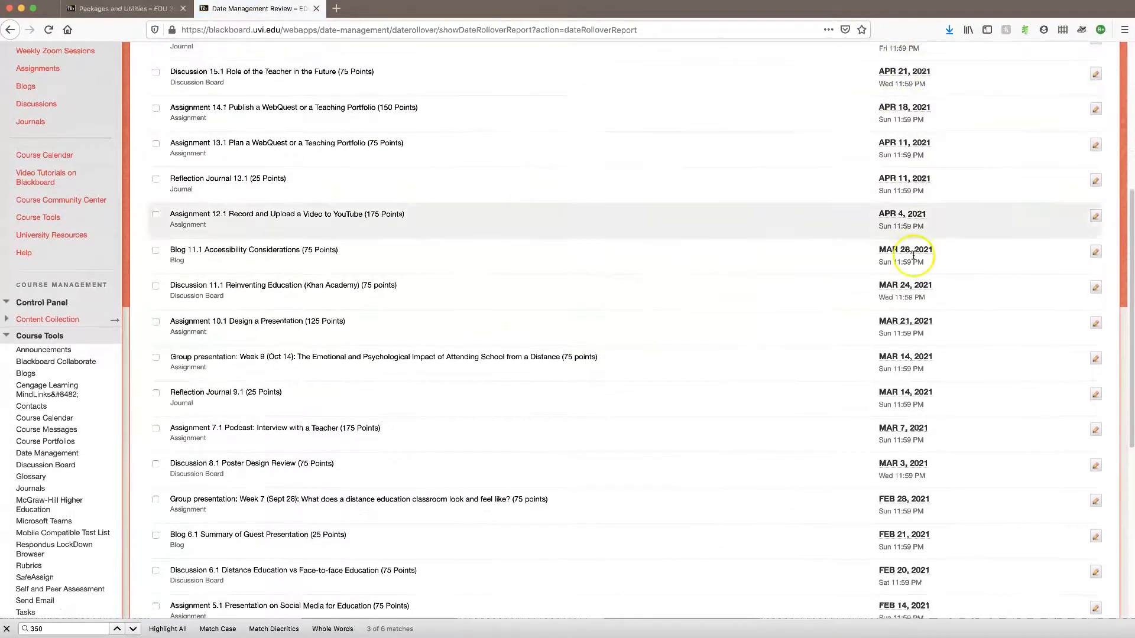
{"action": "scroll", "coordinate": [864, 570], "scroll_direction": "down", "scroll_amount": 3}
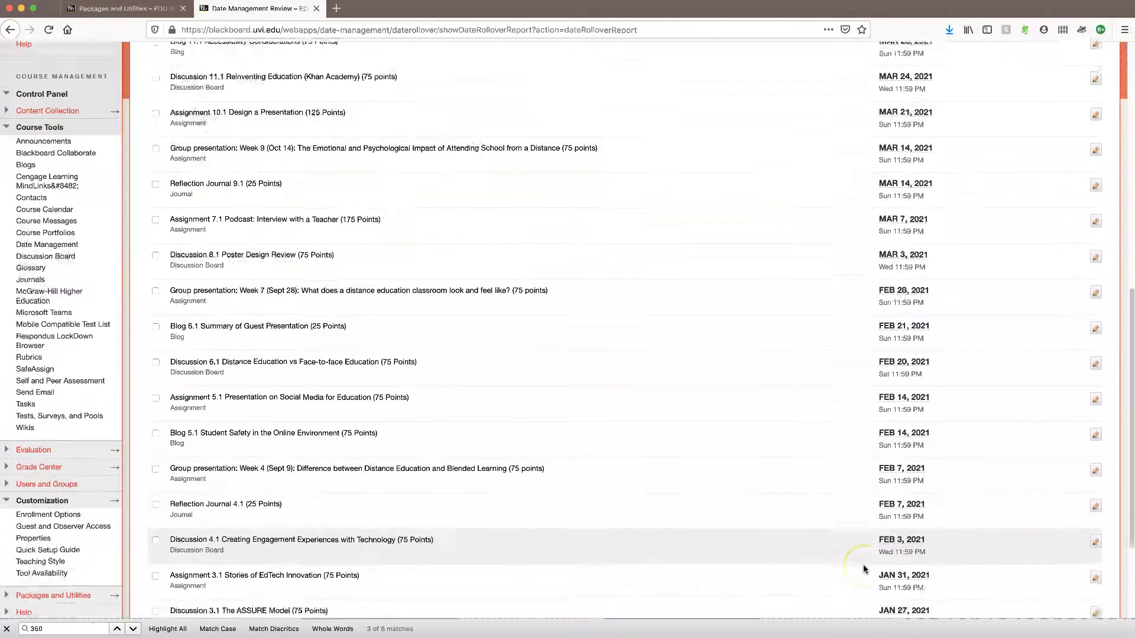
{"action": "scroll", "coordinate": [864, 569], "scroll_direction": "down", "scroll_amount": 2}
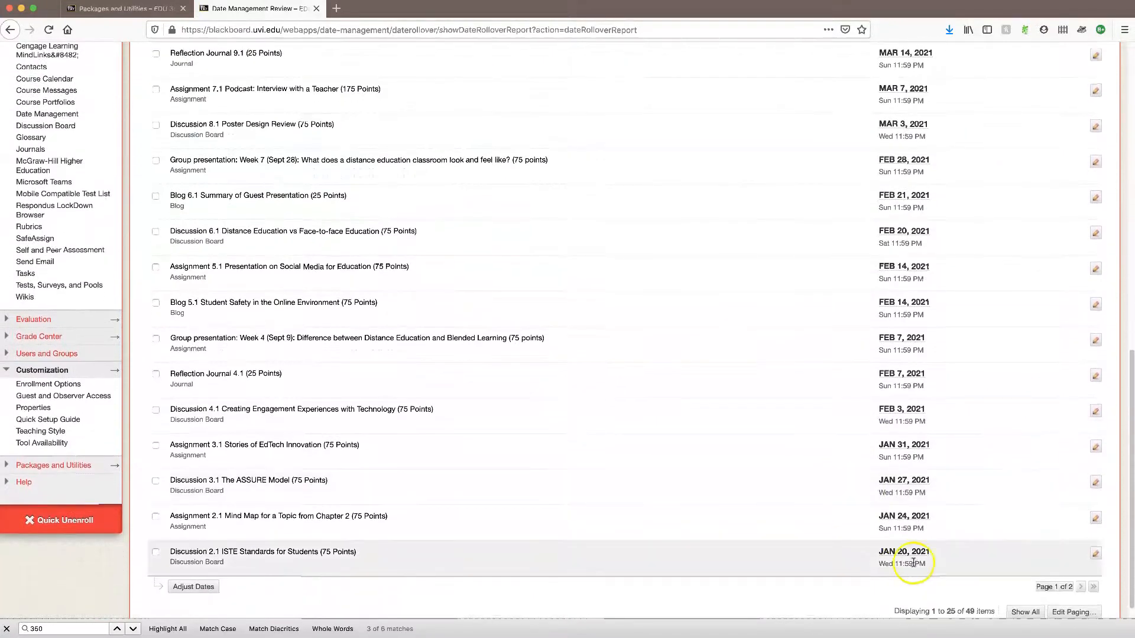
Open the Discussion 2.1 ISTE Standards for Students due date for editing and show its calendar
{"action": "left_click", "coordinate": [1096, 555]}
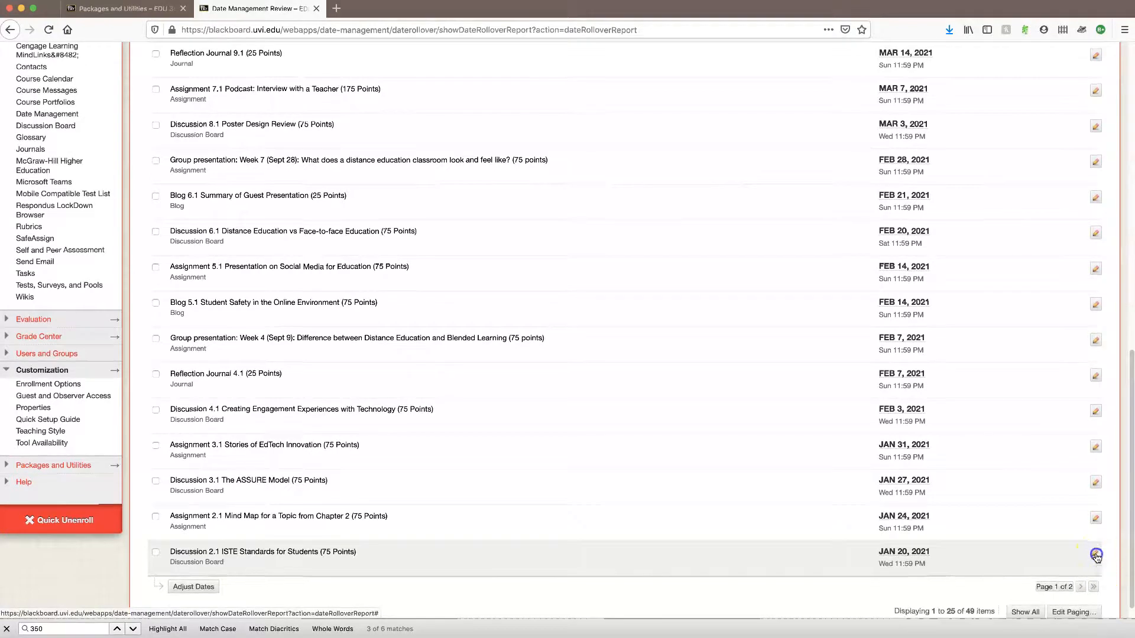
{"action": "left_click", "coordinate": [231, 575]}
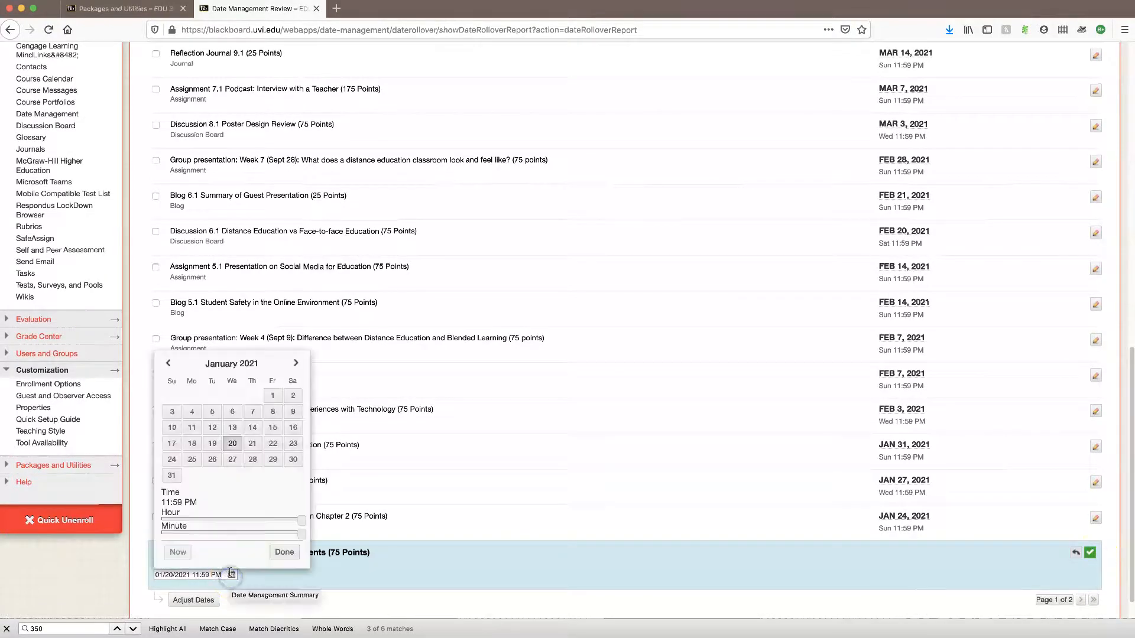